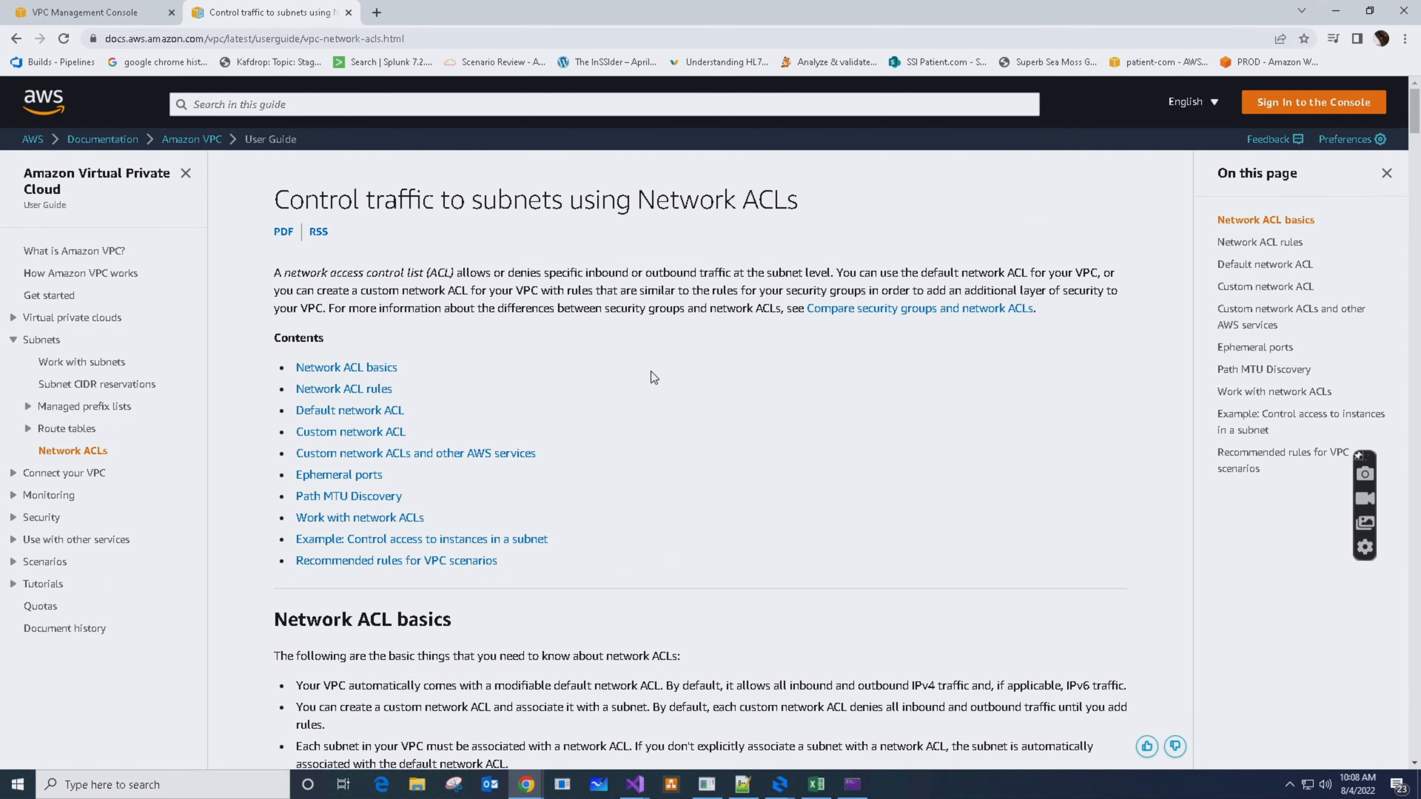
Read through the Network ACL basics, rules and default network ACL sections of the AWS documentation page
{"action": "scroll", "coordinate": [736, 454], "scroll_direction": "down", "scroll_amount": 4}
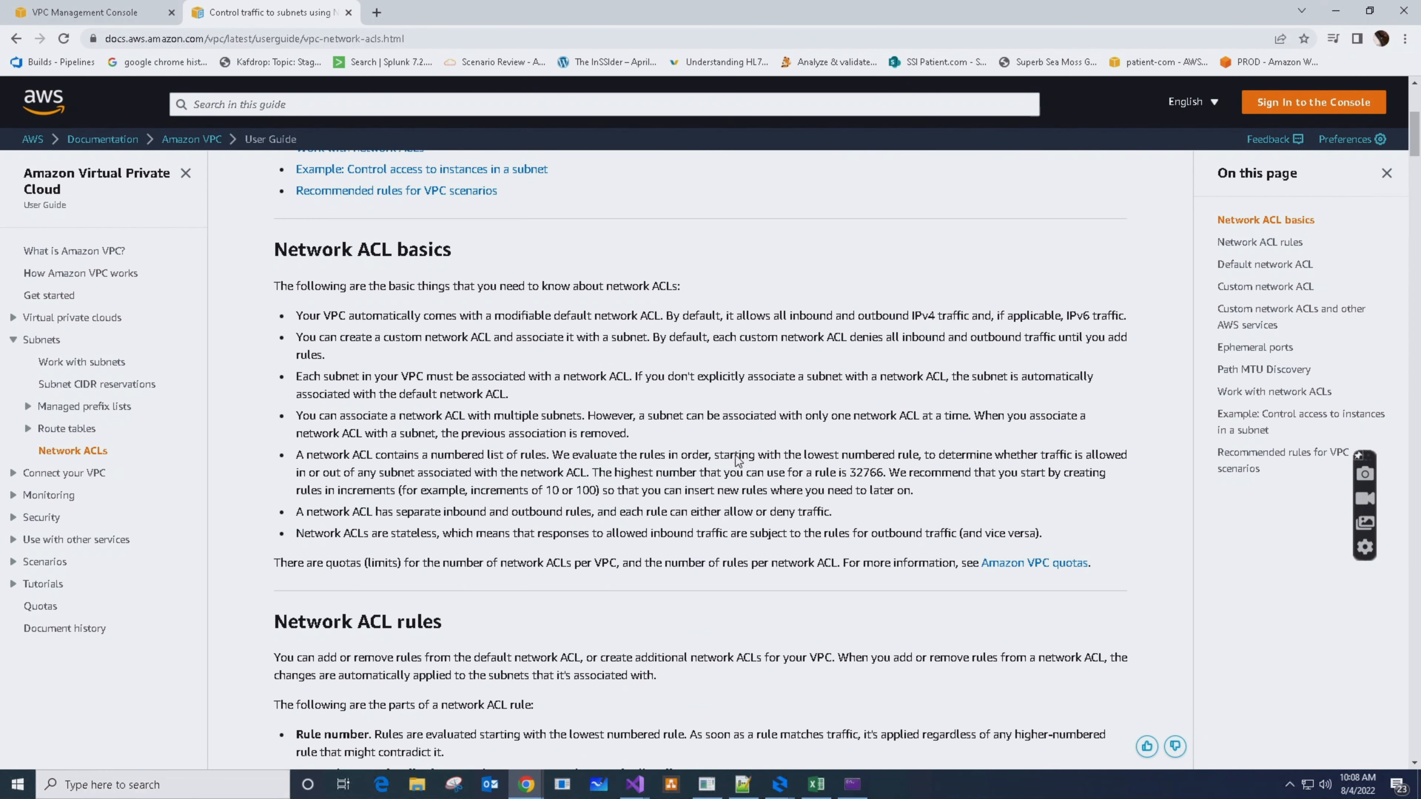
{"action": "scroll", "coordinate": [736, 455], "scroll_direction": "up", "scroll_amount": 4}
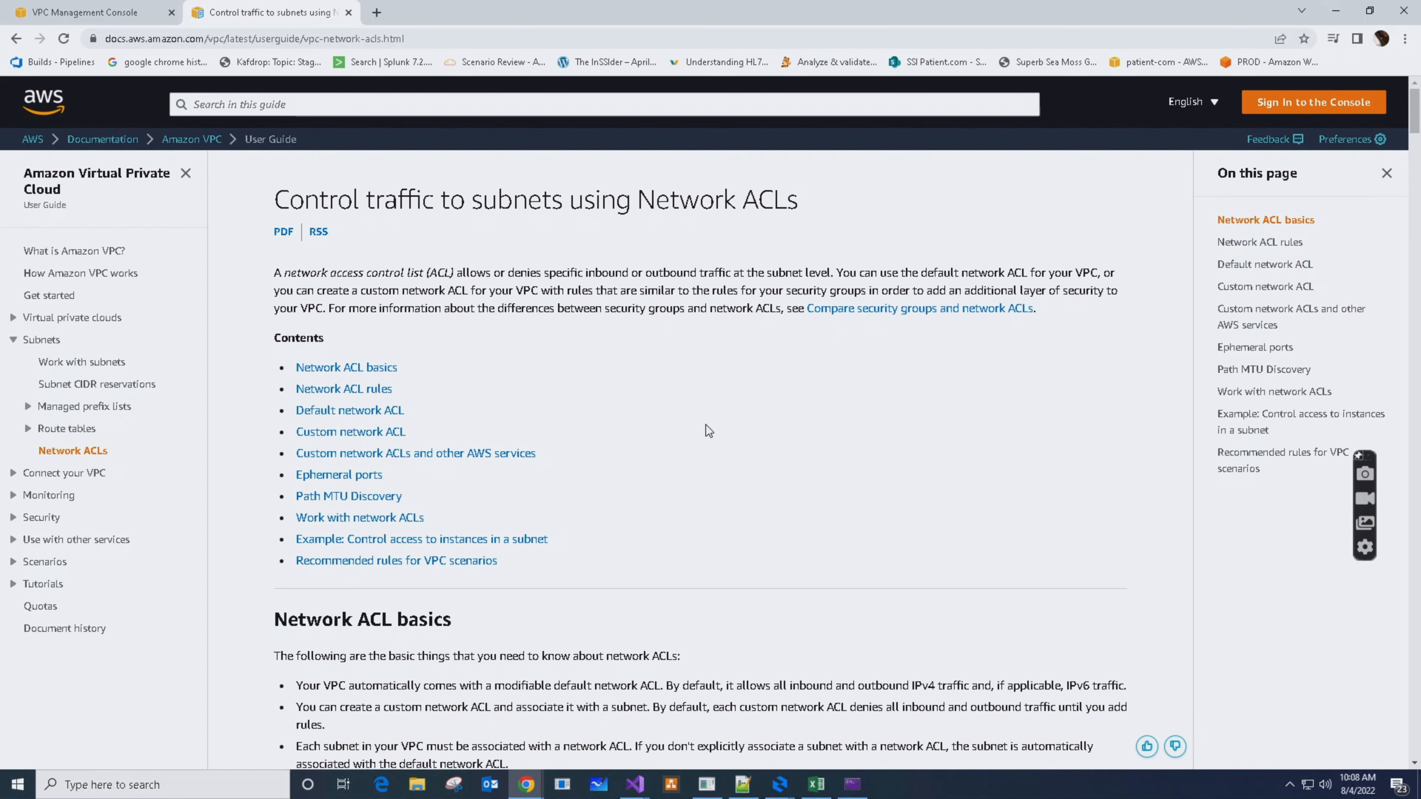
{"action": "scroll", "coordinate": [757, 491], "scroll_direction": "down", "scroll_amount": 5}
{"action": "scroll", "coordinate": [757, 491], "scroll_direction": "down", "scroll_amount": 8}
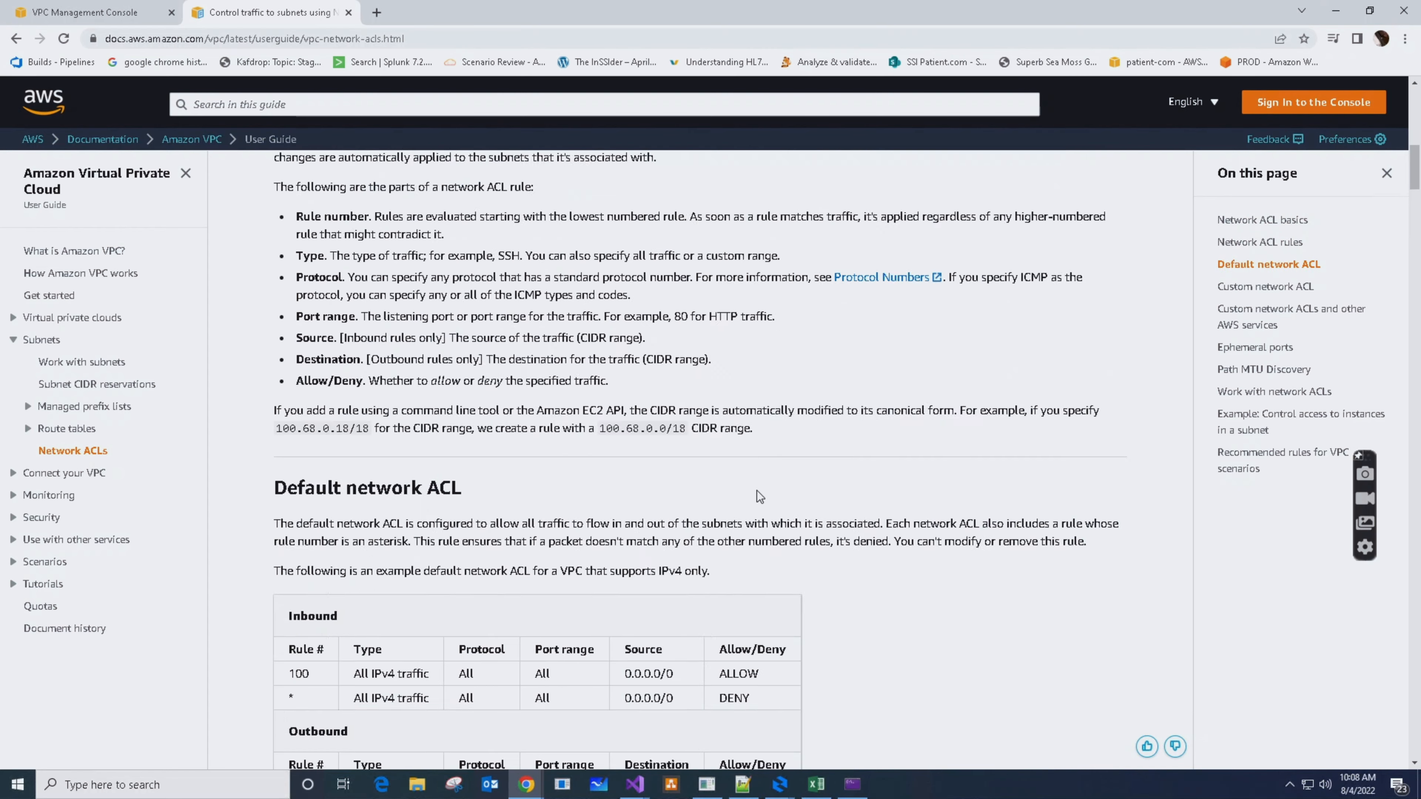
{"action": "scroll", "coordinate": [757, 491], "scroll_direction": "up", "scroll_amount": 12}
{"action": "scroll", "coordinate": [758, 491], "scroll_direction": "up", "scroll_amount": 1}
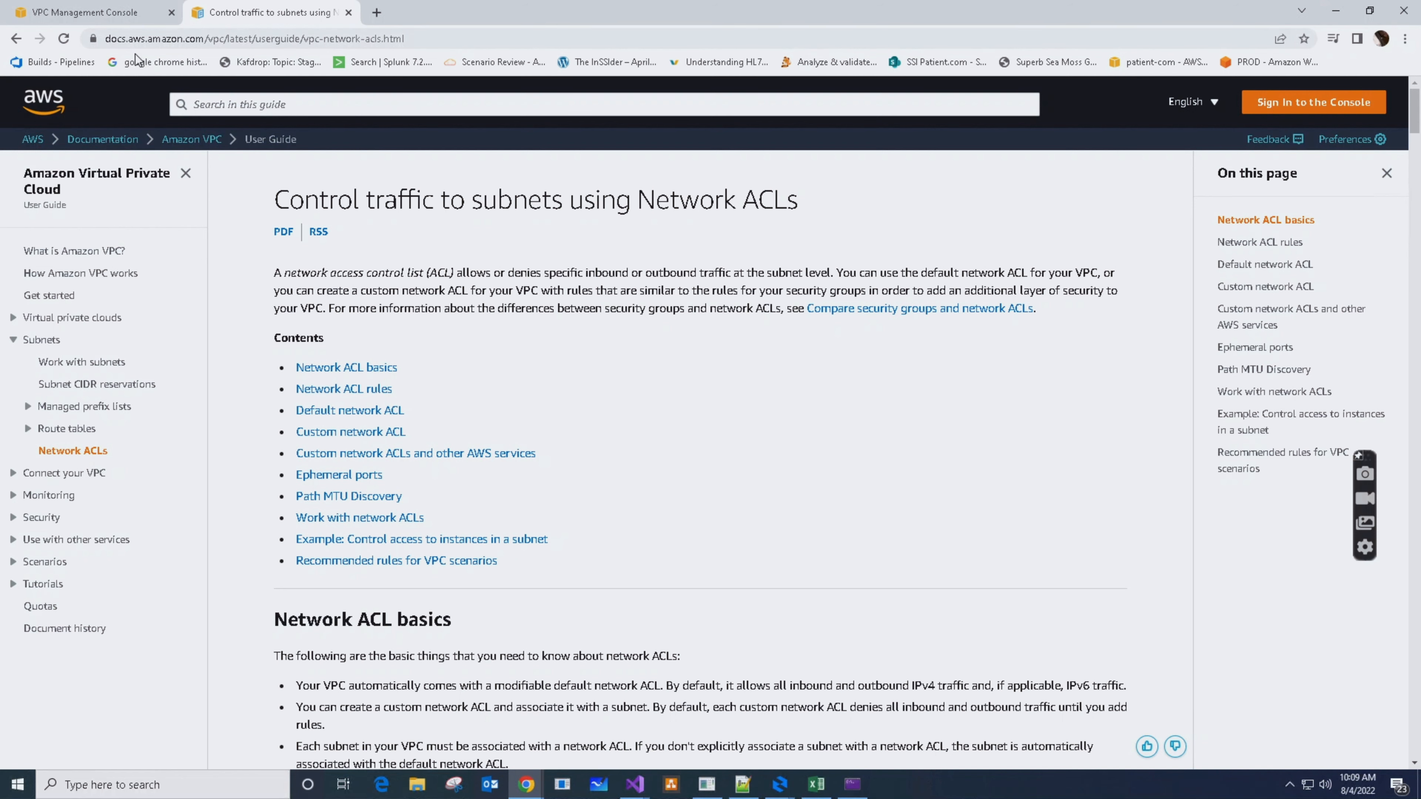
Switch to the VPC Management Console, open the list of network ACLs and select the default one
{"action": "left_click", "coordinate": [68, 12]}
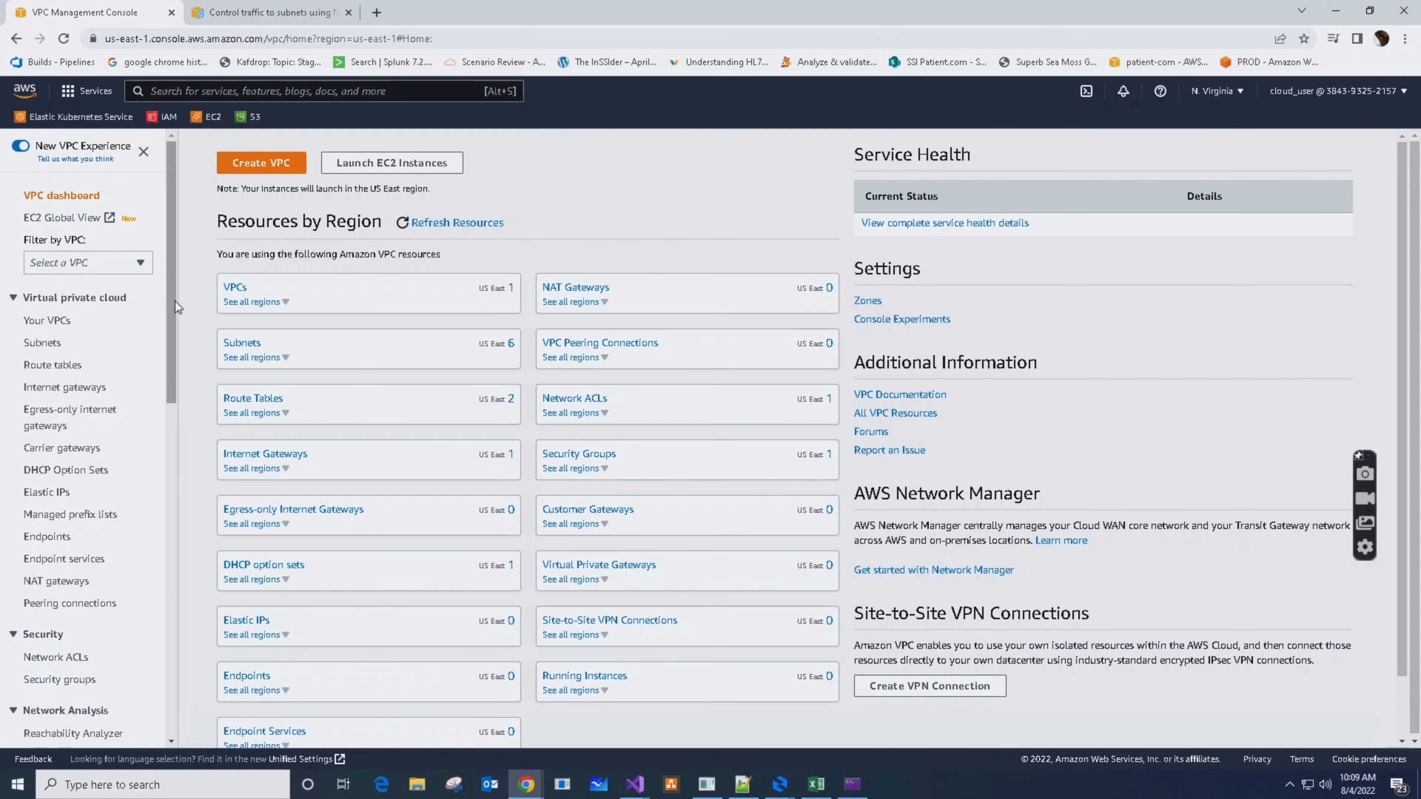
{"action": "mouse_move", "coordinate": [175, 301]}
{"action": "left_mouse_down"}
{"action": "mouse_move", "coordinate": [171, 366]}
{"action": "mouse_move", "coordinate": [171, 290]}
{"action": "left_mouse_up"}
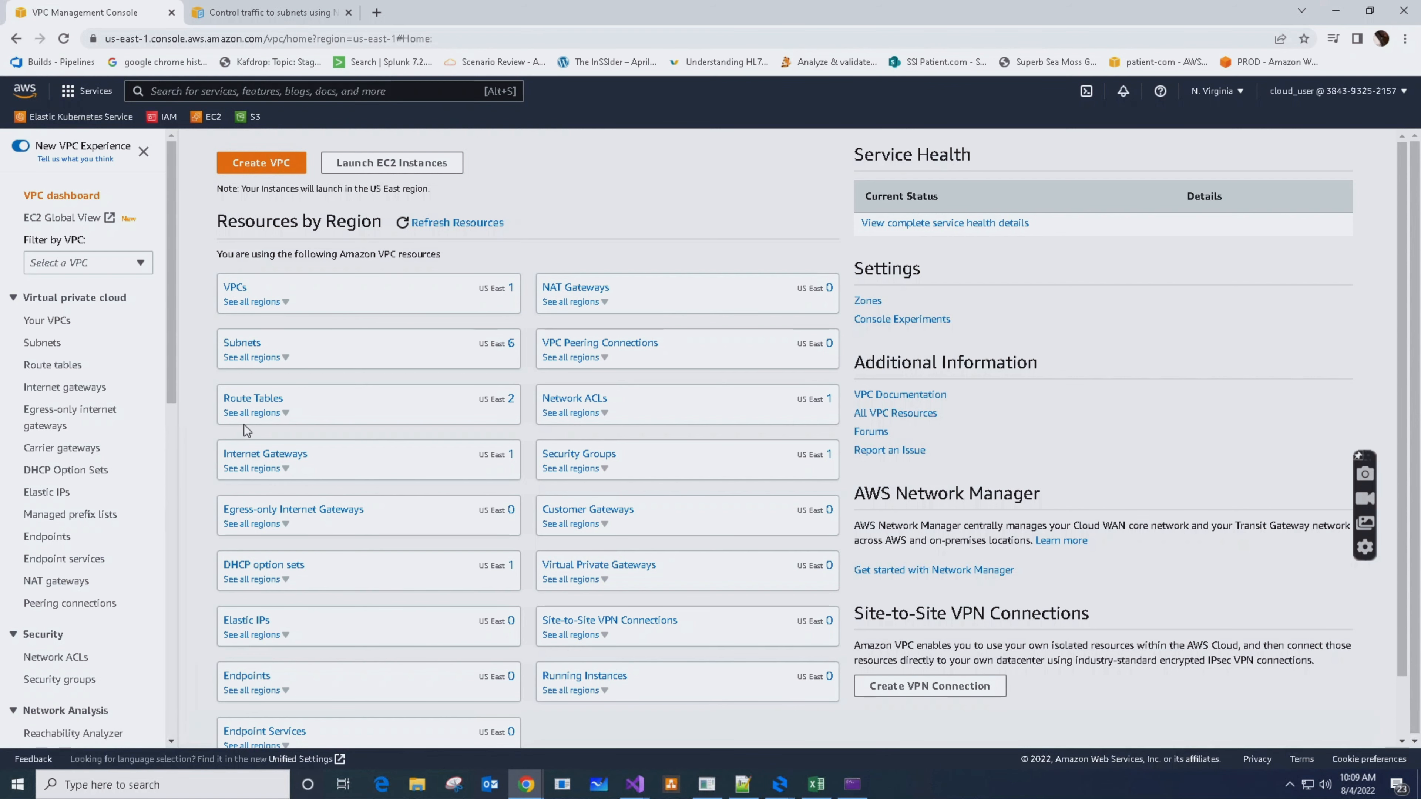
{"action": "left_click", "coordinate": [52, 658]}
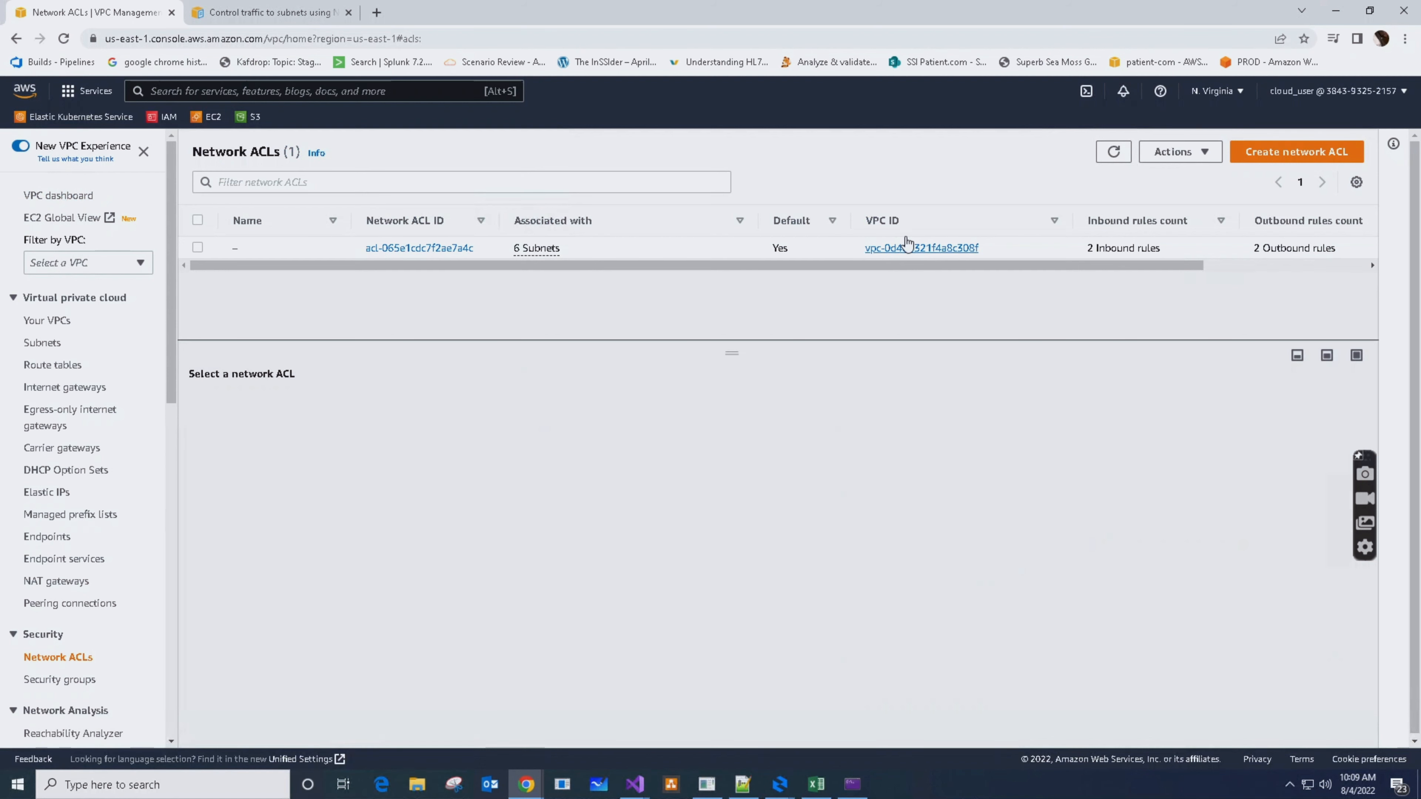
{"action": "left_click", "coordinate": [198, 247]}
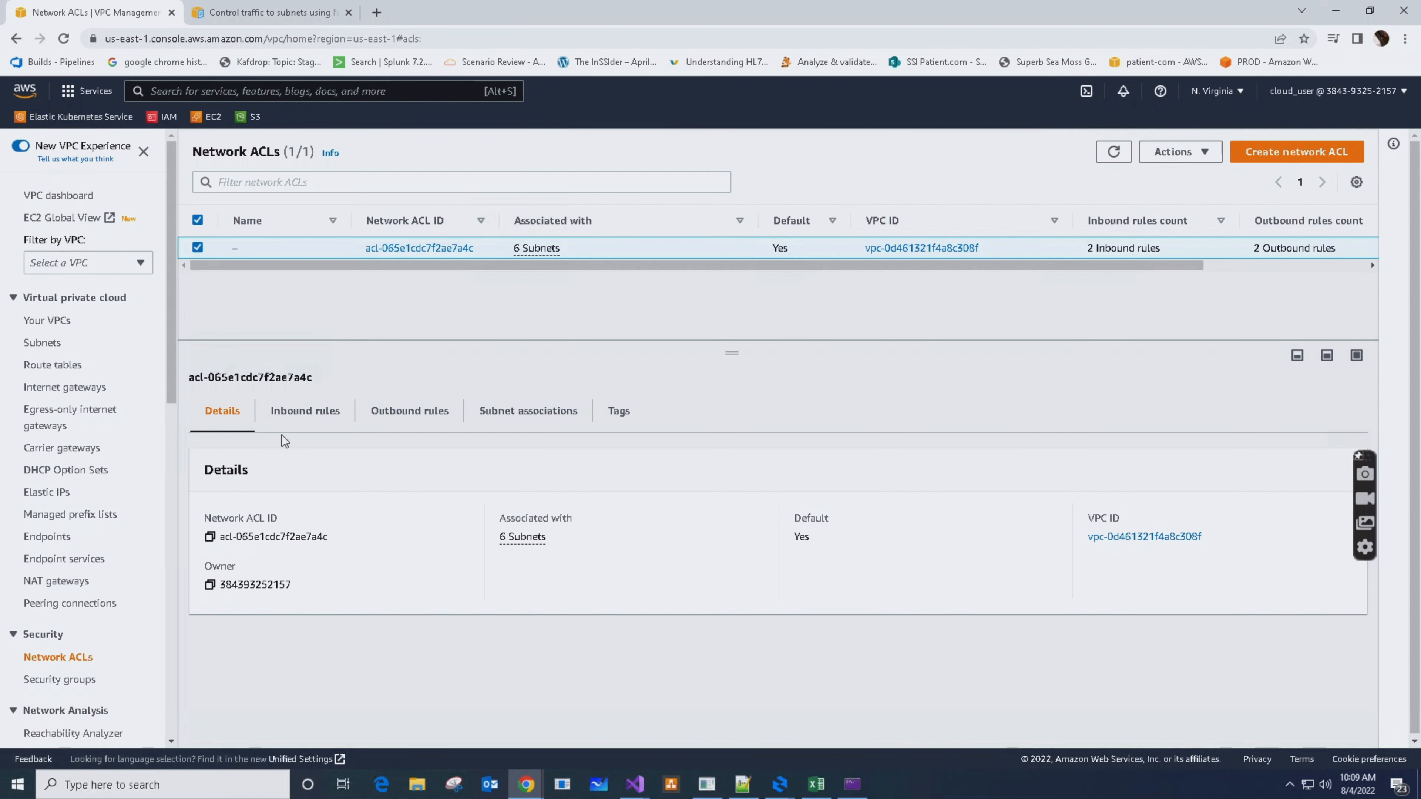
Review the inbound and outbound rules of the selected network ACL
{"action": "left_click", "coordinate": [306, 414]}
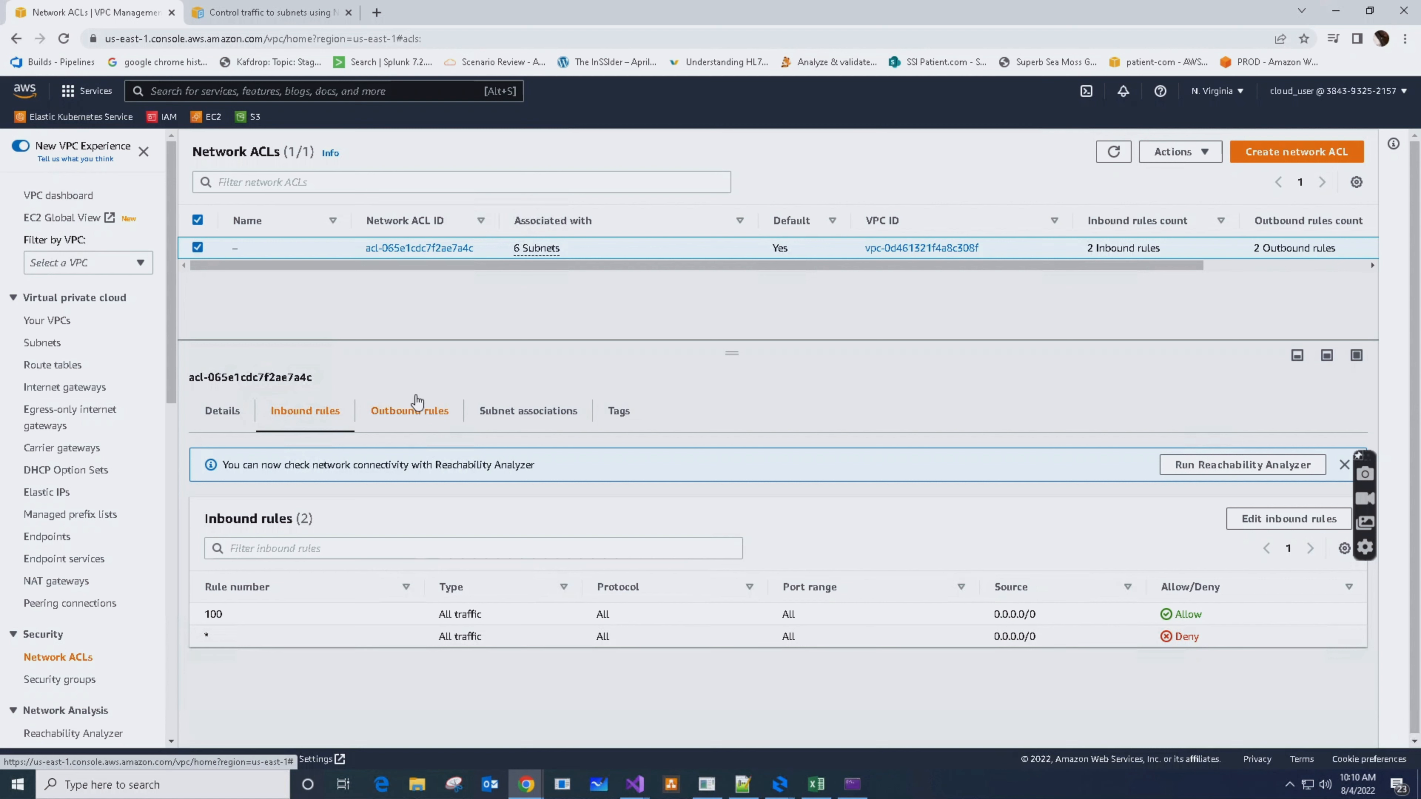
{"action": "left_click", "coordinate": [404, 421]}
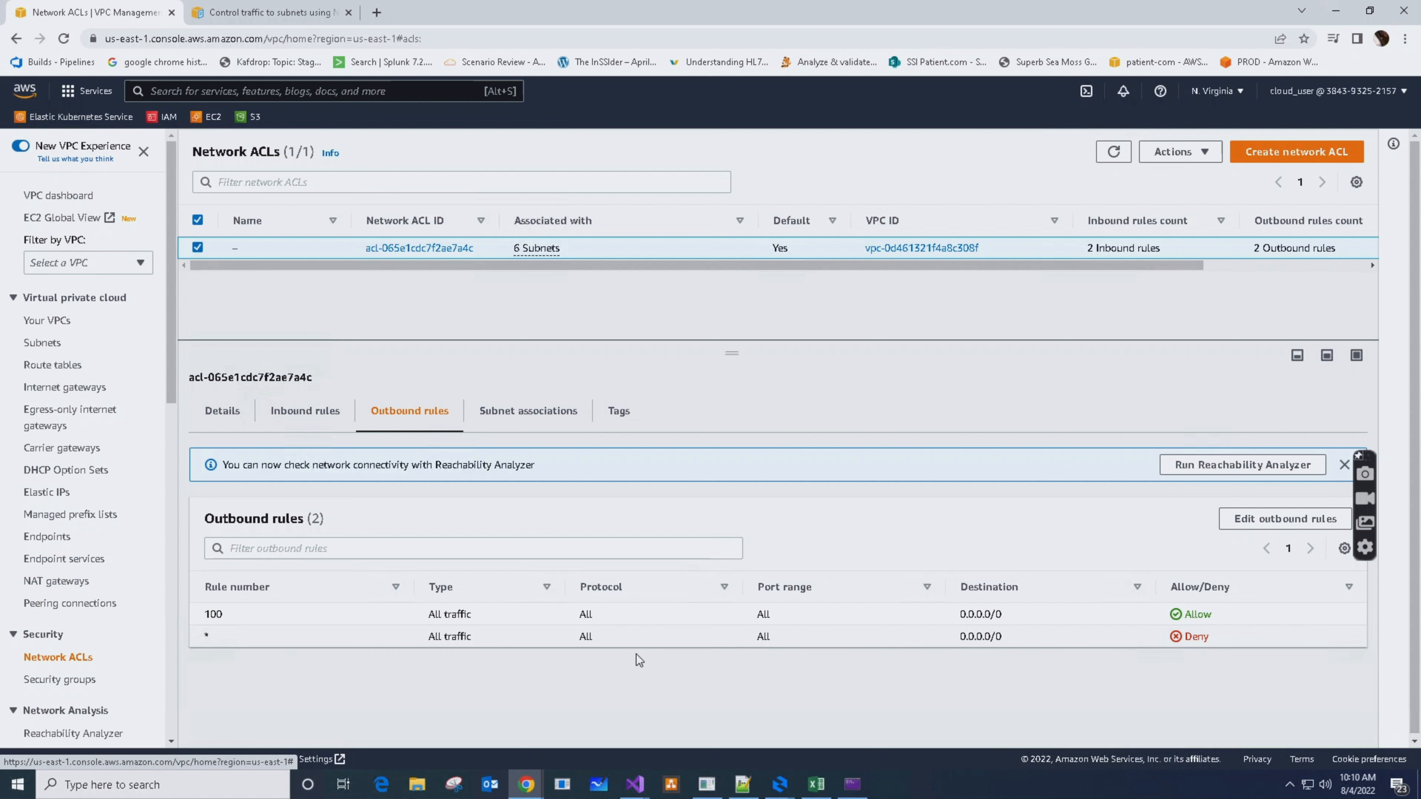
{"action": "left_click", "coordinate": [311, 413]}
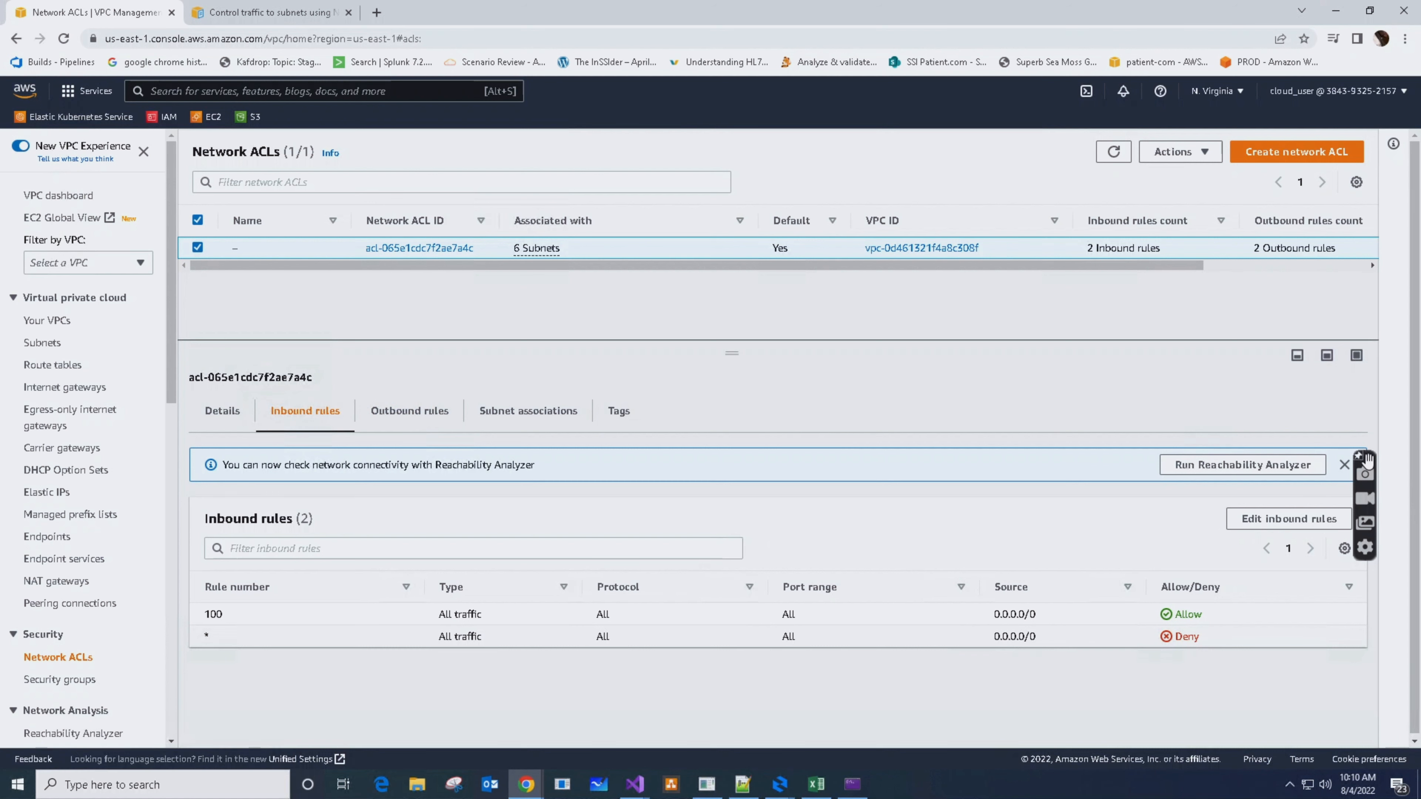
{"action": "left_click_drag", "start_coordinate": [1368, 455], "coordinate": [1384, 239]}
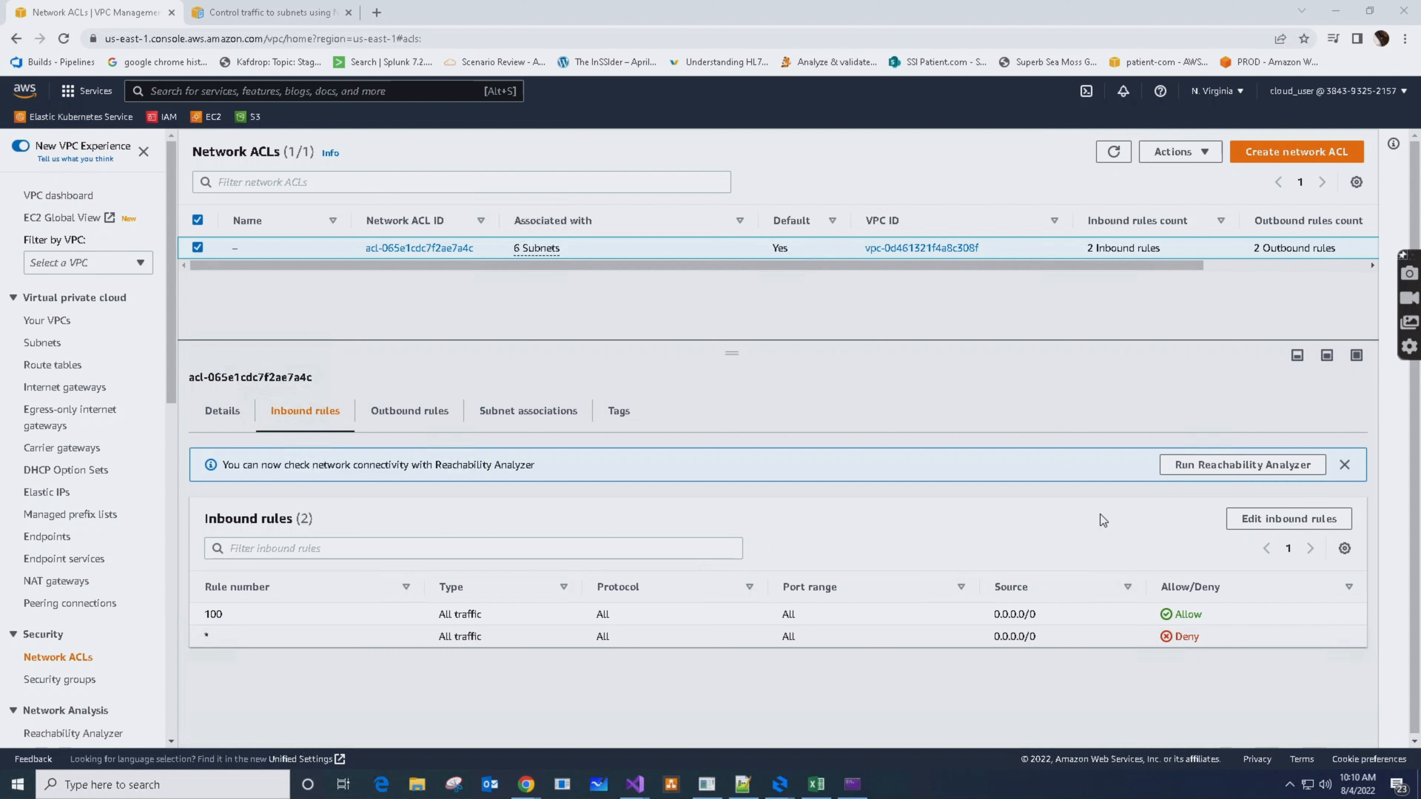
Add inbound rule number 101 of type SMTP (25) to the default network ACL and save the changes
{"action": "left_click", "coordinate": [1287, 529]}
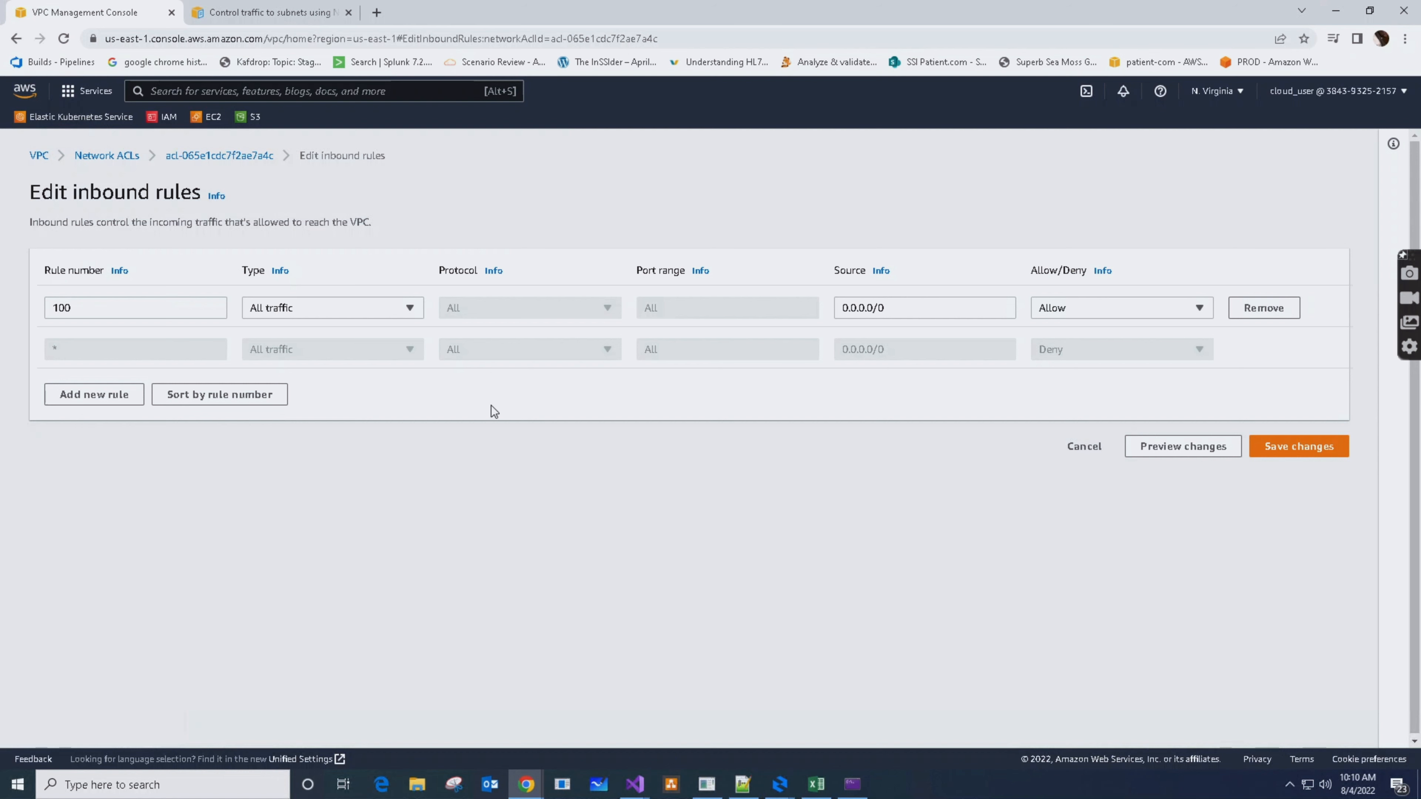
{"action": "left_click", "coordinate": [92, 395]}
{"action": "left_click", "coordinate": [192, 351]}
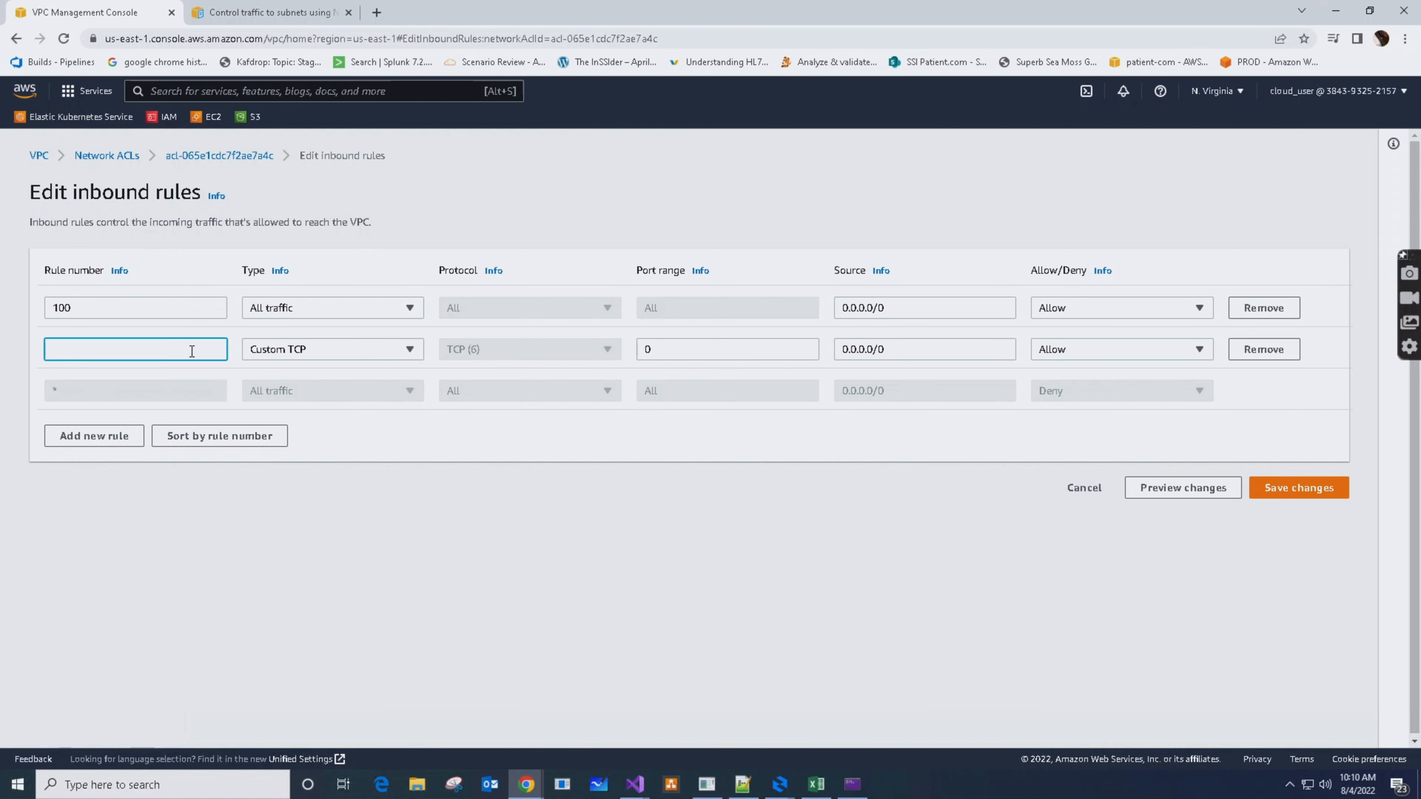
{"action": "type", "text": "101"}
{"action": "left_click", "coordinate": [403, 353]}
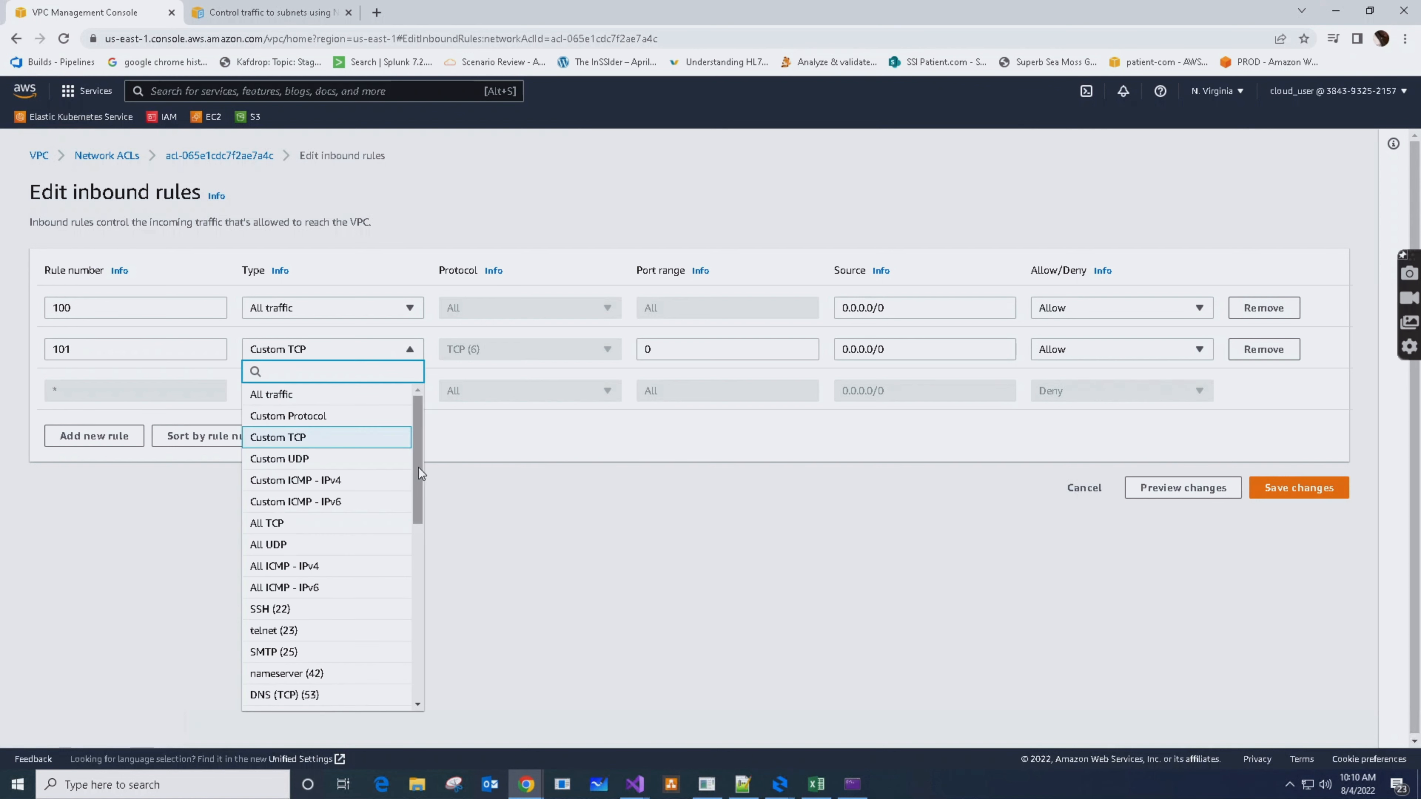
{"action": "scroll", "coordinate": [421, 473], "scroll_direction": "down", "scroll_amount": 1}
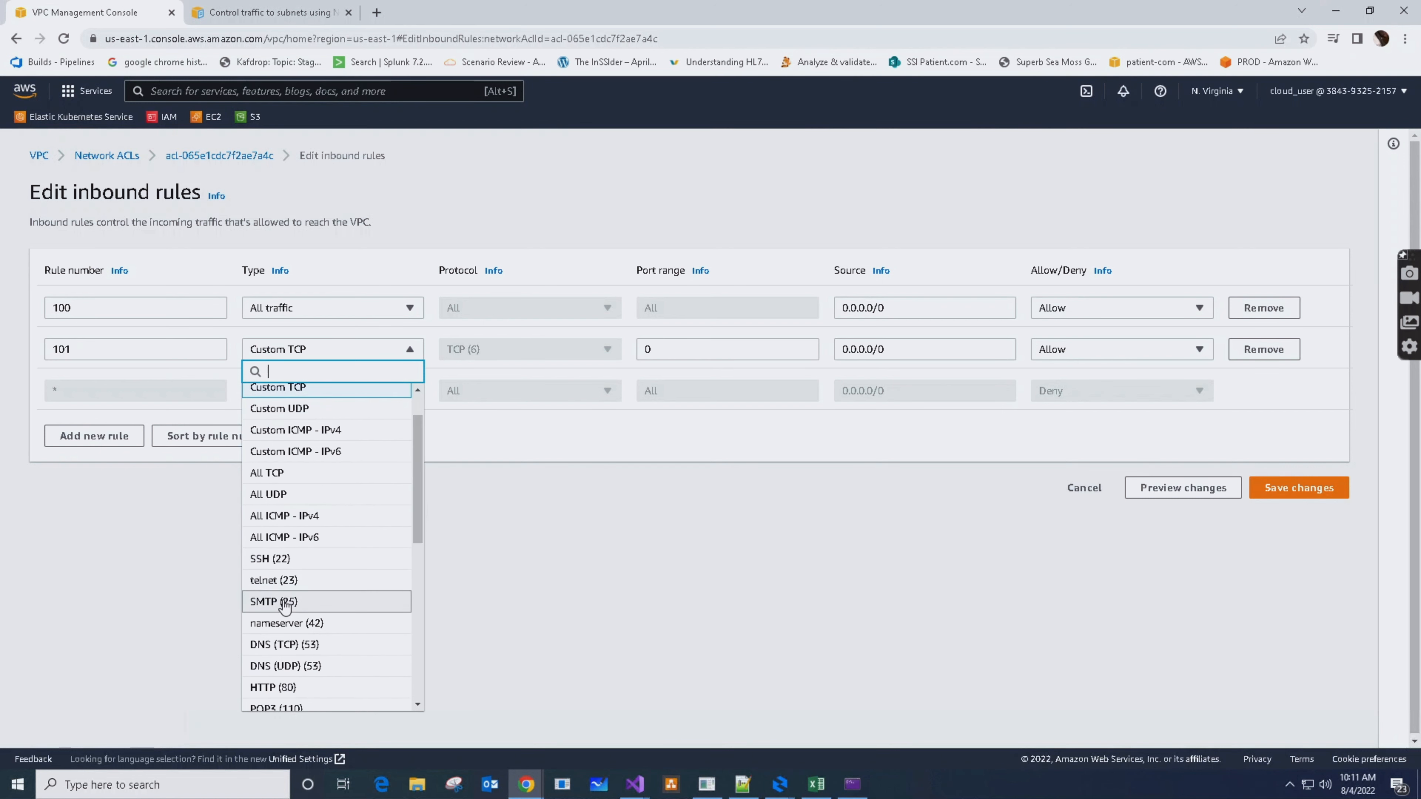
{"action": "left_click", "coordinate": [286, 605]}
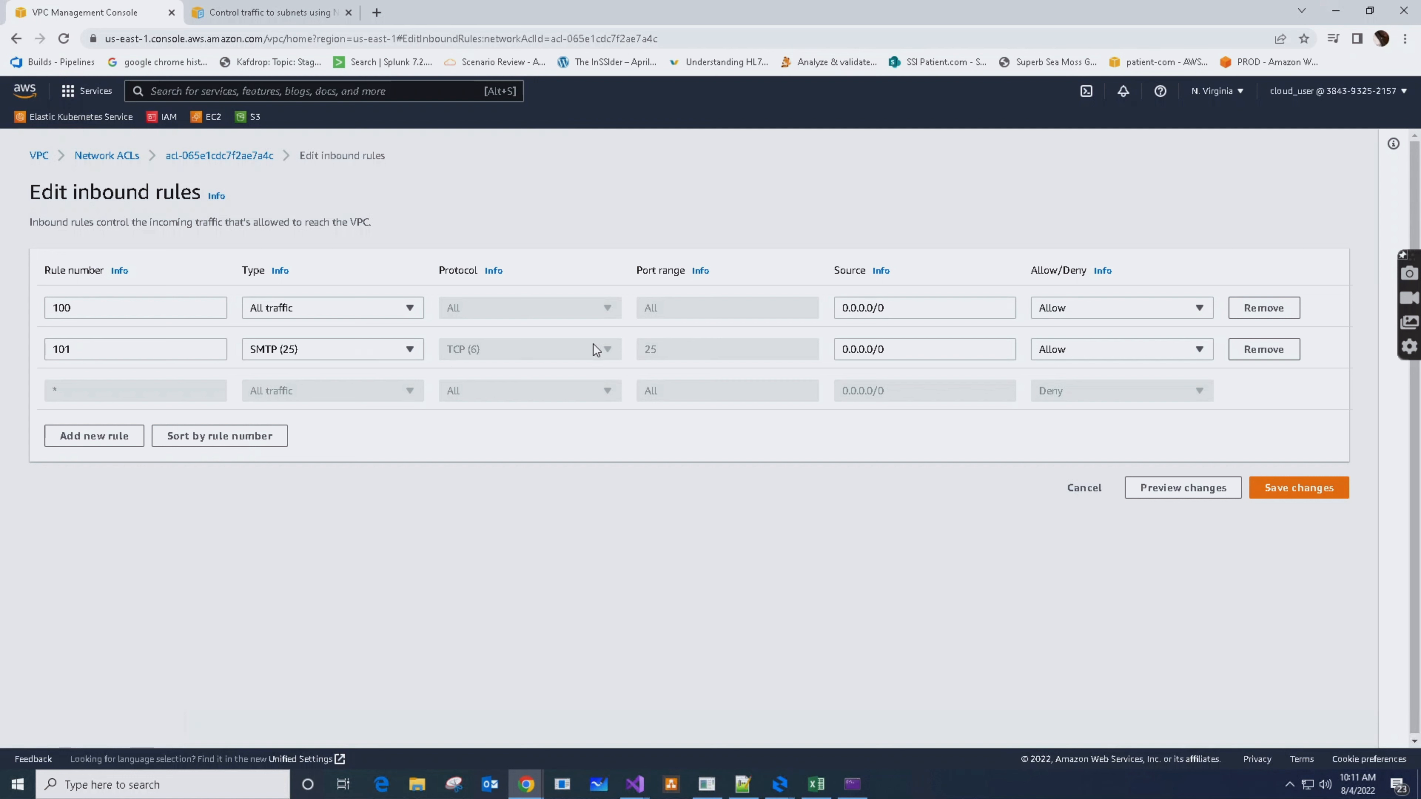
{"action": "left_click", "coordinate": [1288, 489]}
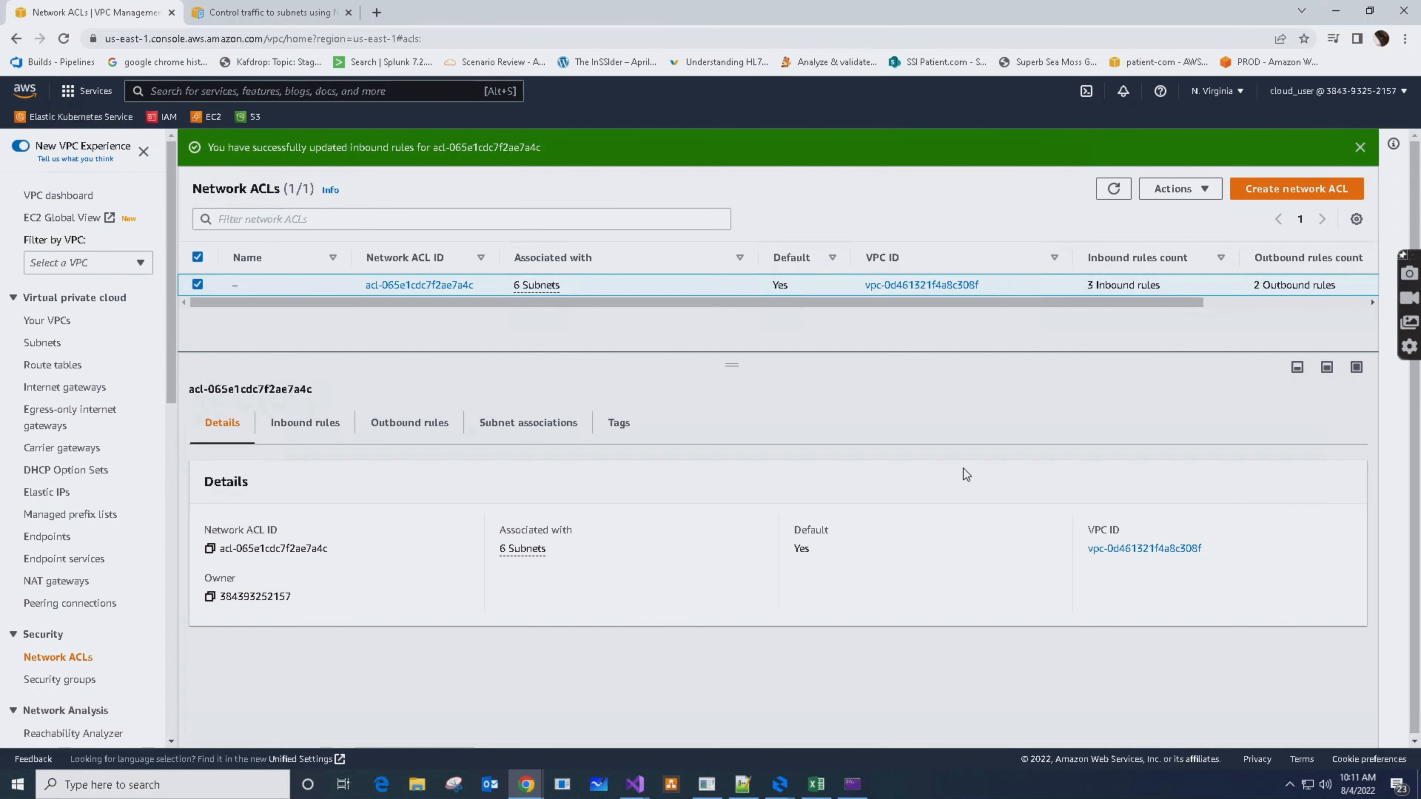
Compare the network ACL's inbound rules with its outbound rules
{"action": "left_click", "coordinate": [401, 424]}
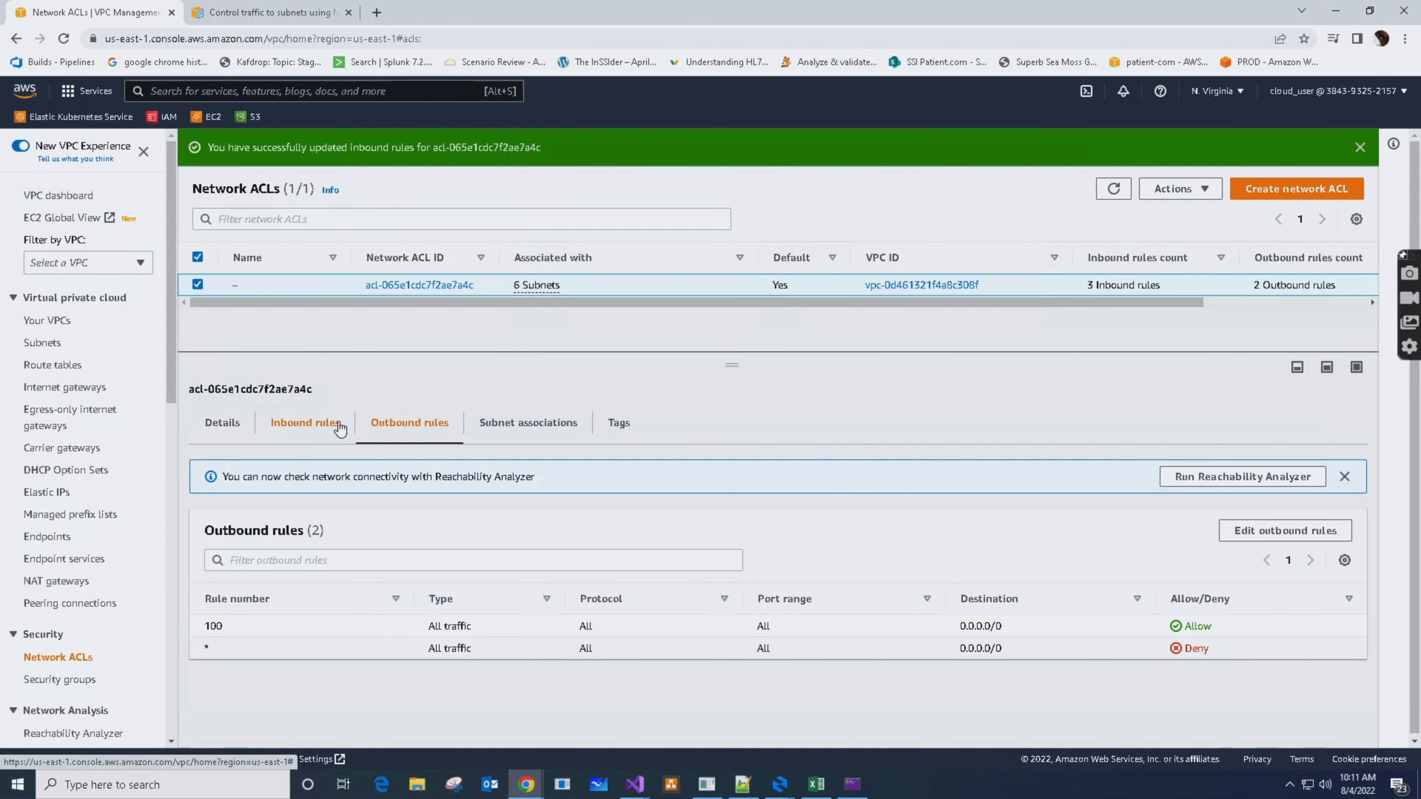
{"action": "left_click", "coordinate": [314, 428]}
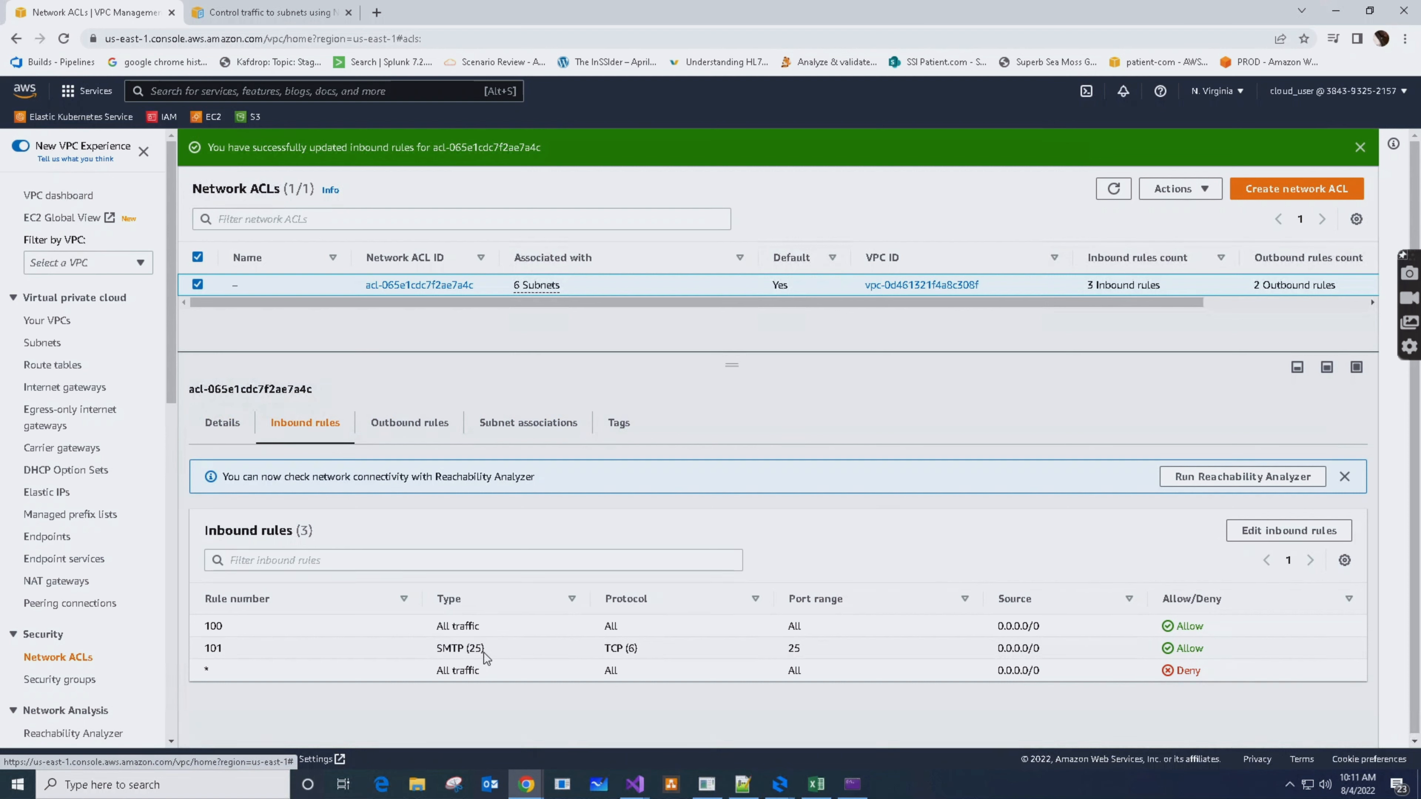
{"action": "left_click", "coordinate": [386, 422]}
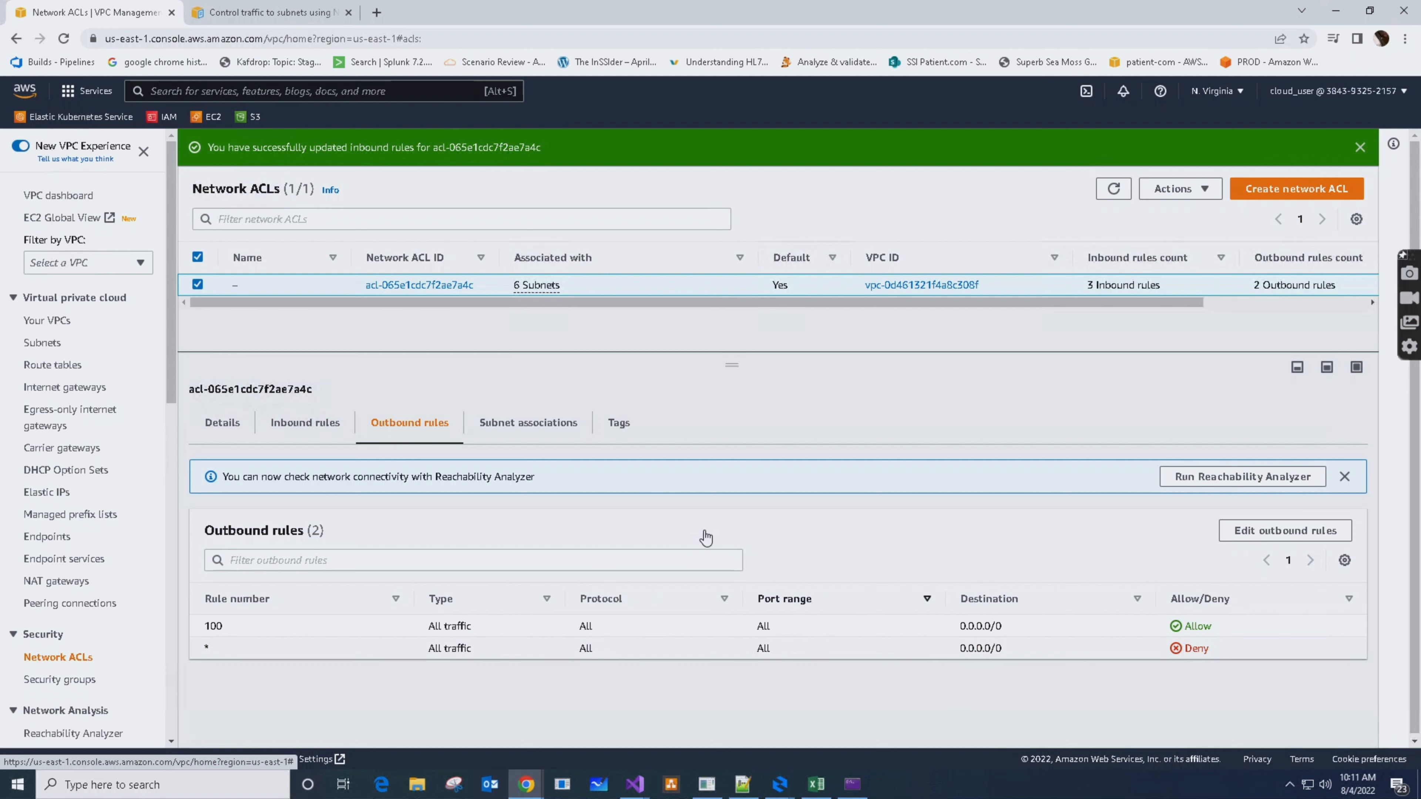
Add outbound rule number 101 of type All TCP to the network ACL and save the changes
{"action": "left_click", "coordinate": [1280, 530]}
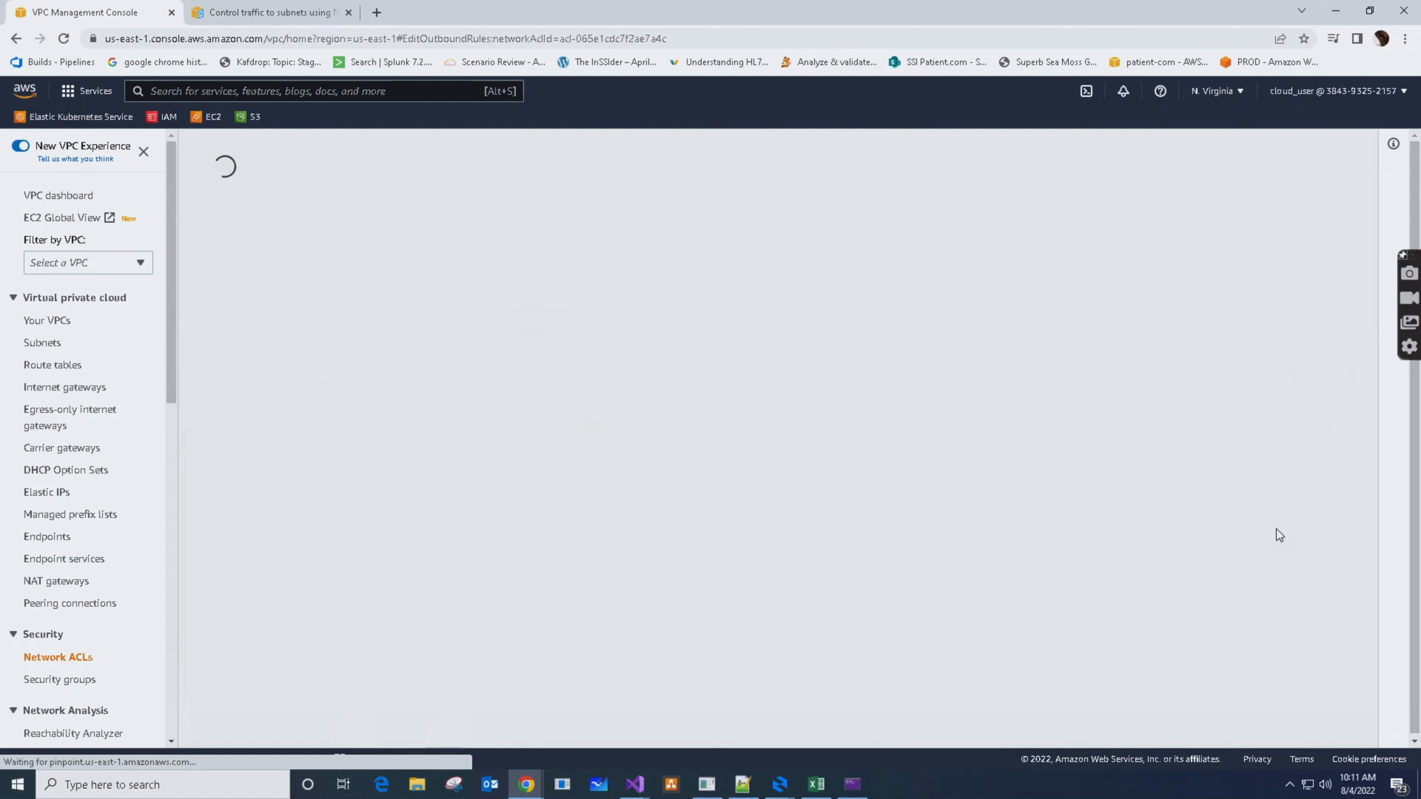
{"action": "left_click", "coordinate": [96, 394]}
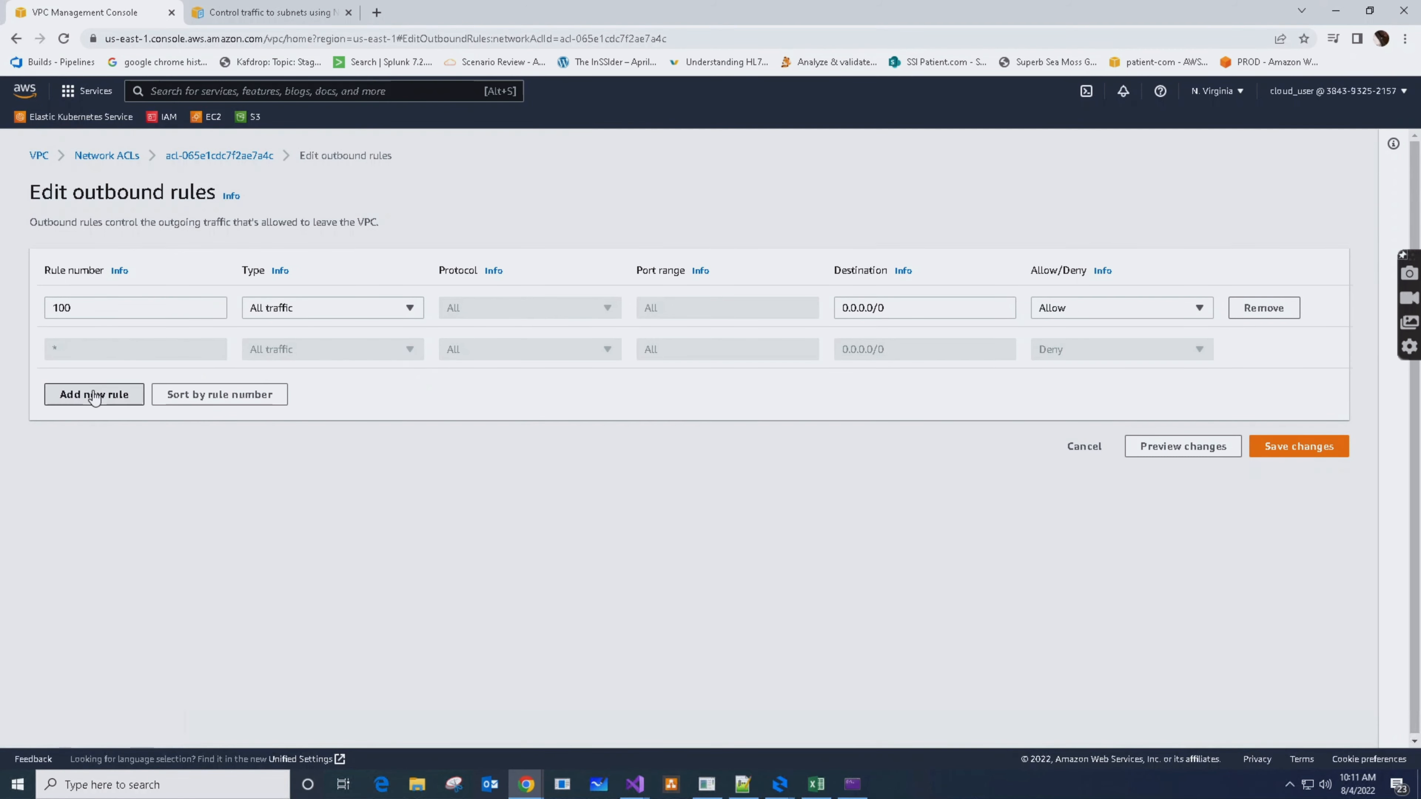
{"action": "left_click", "coordinate": [199, 350]}
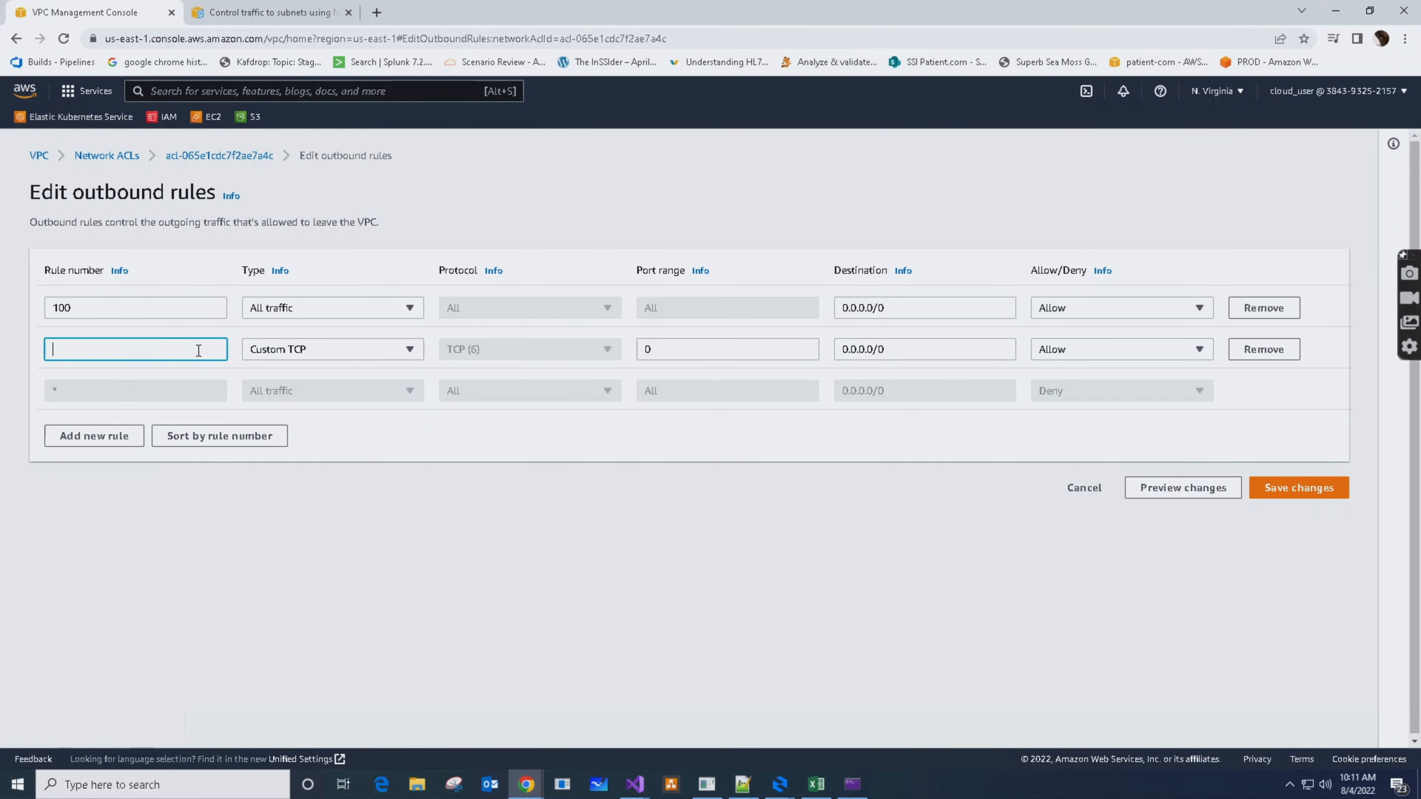
{"action": "type", "text": "101"}
{"action": "left_click", "coordinate": [410, 349]}
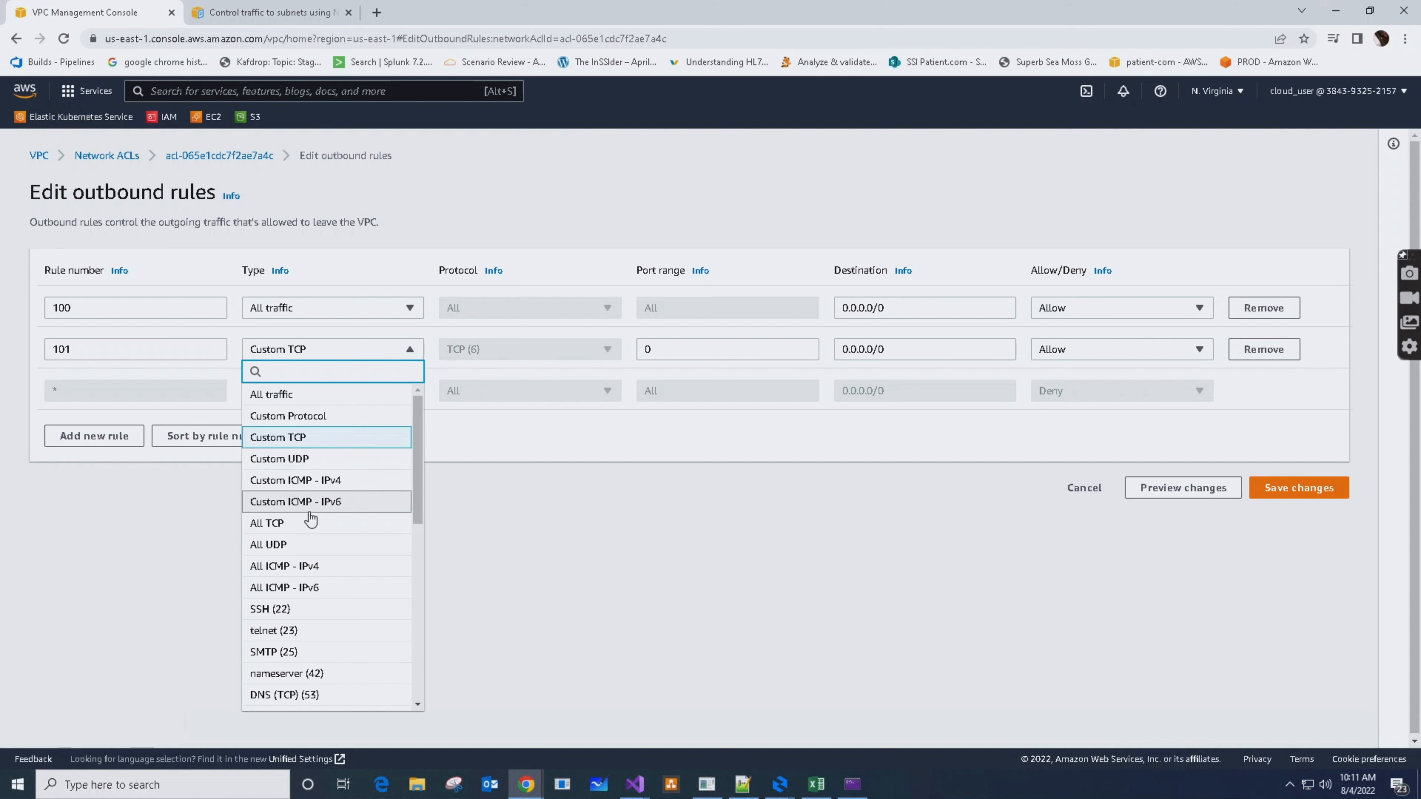
{"action": "left_click", "coordinate": [268, 523]}
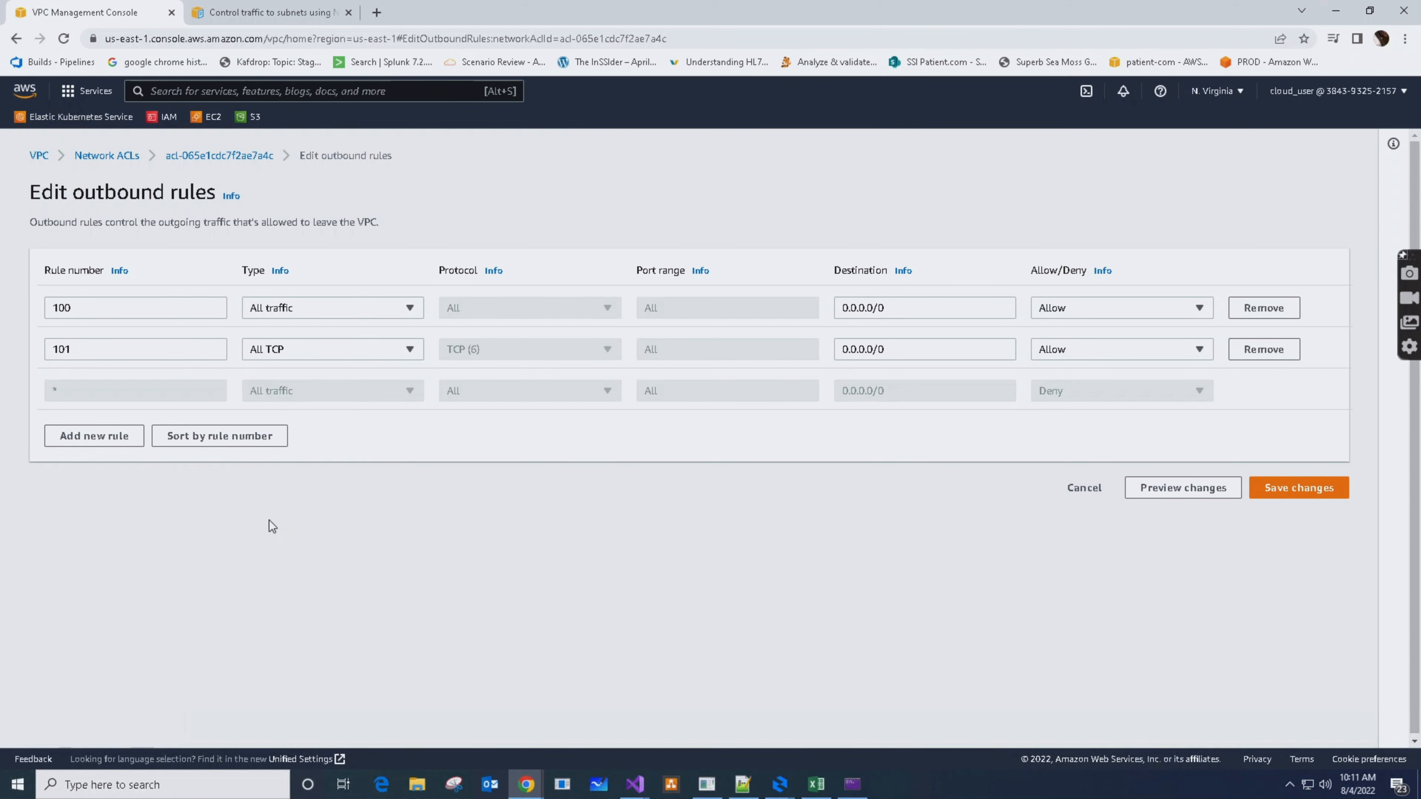
{"action": "left_click", "coordinate": [1298, 498]}
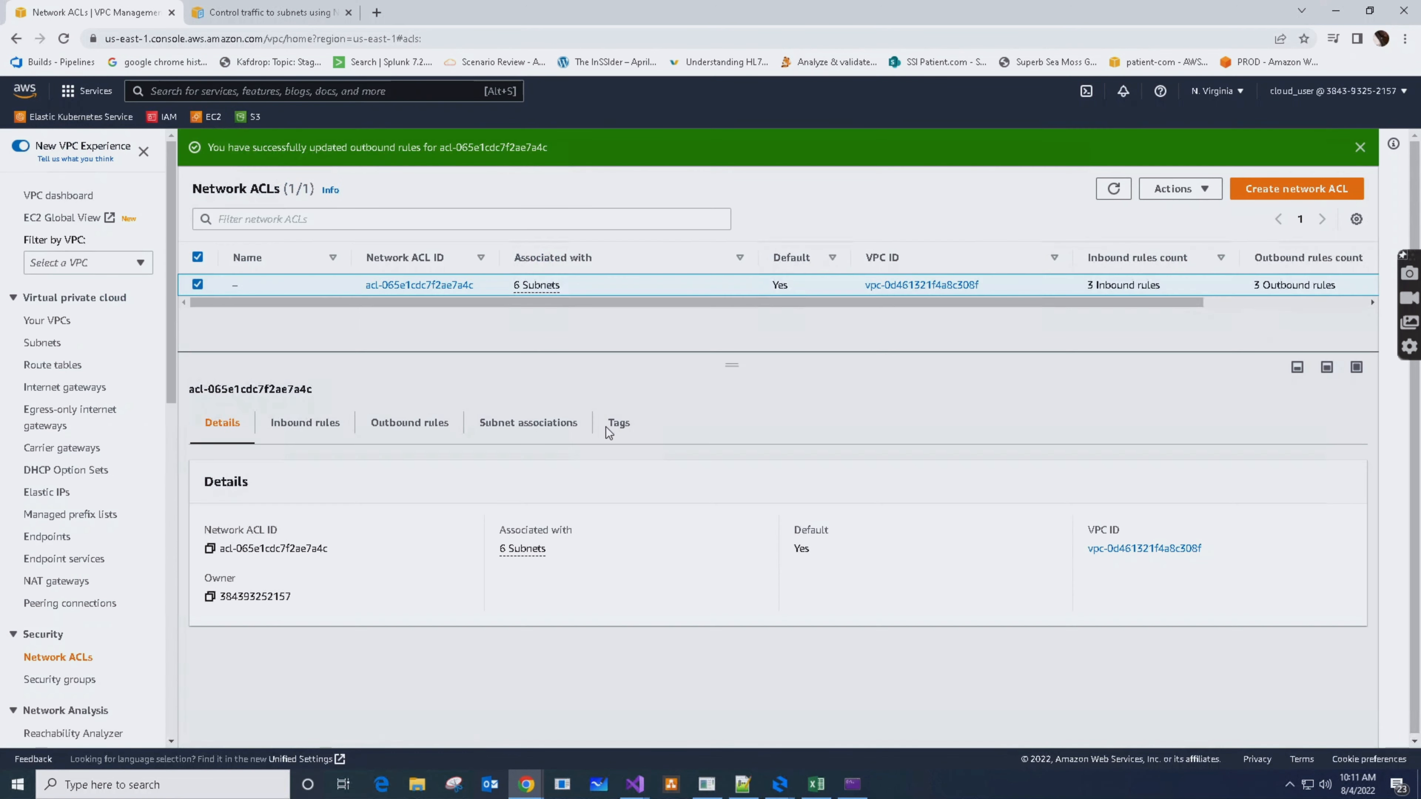
Check rule 101 in both the outbound and inbound rule lists of the network ACL
{"action": "left_click", "coordinate": [400, 427]}
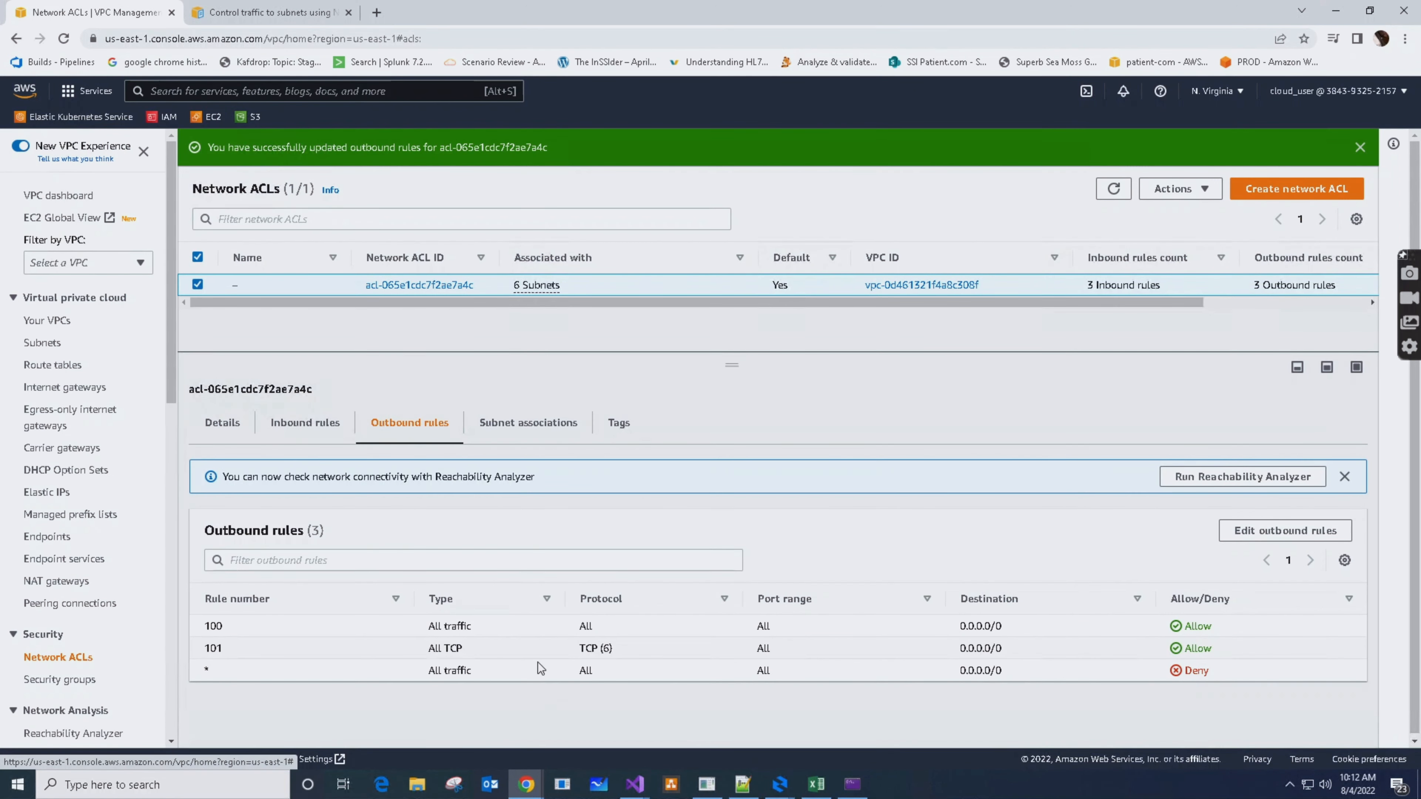
{"action": "left_click", "coordinate": [319, 435]}
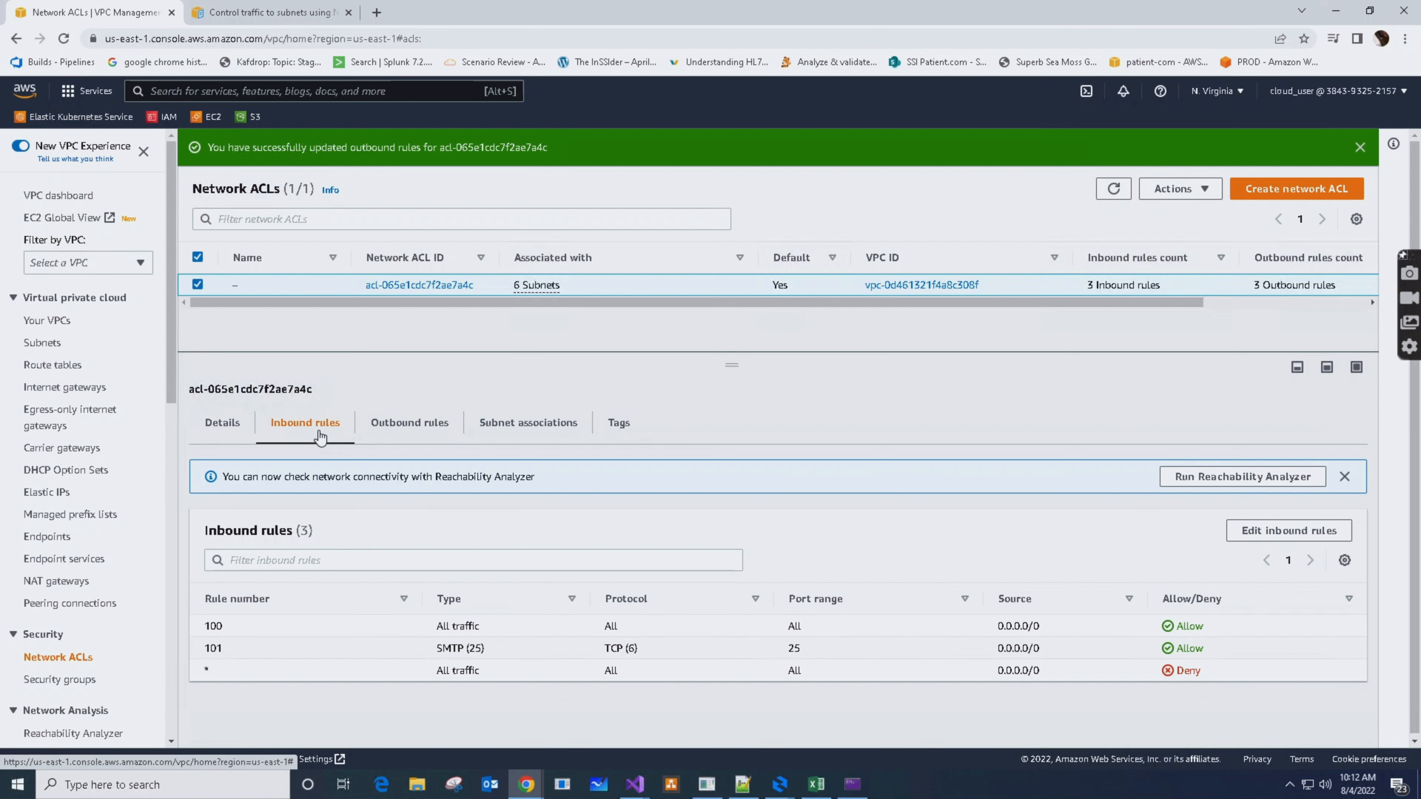
{"action": "left_click", "coordinate": [418, 432]}
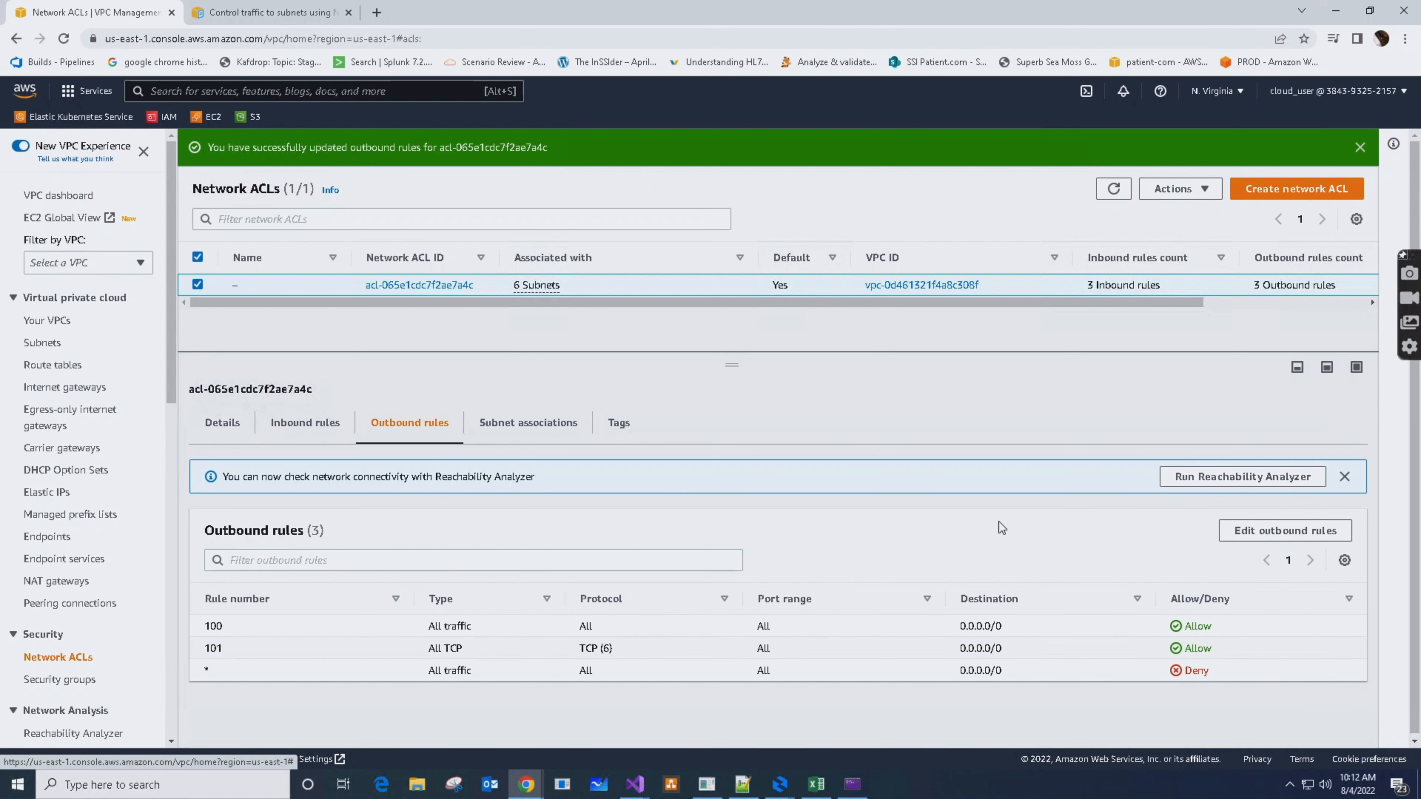
Change outbound rule 101's type to SMTP (25), save the changes and view the inbound rules
{"action": "left_click", "coordinate": [1235, 537]}
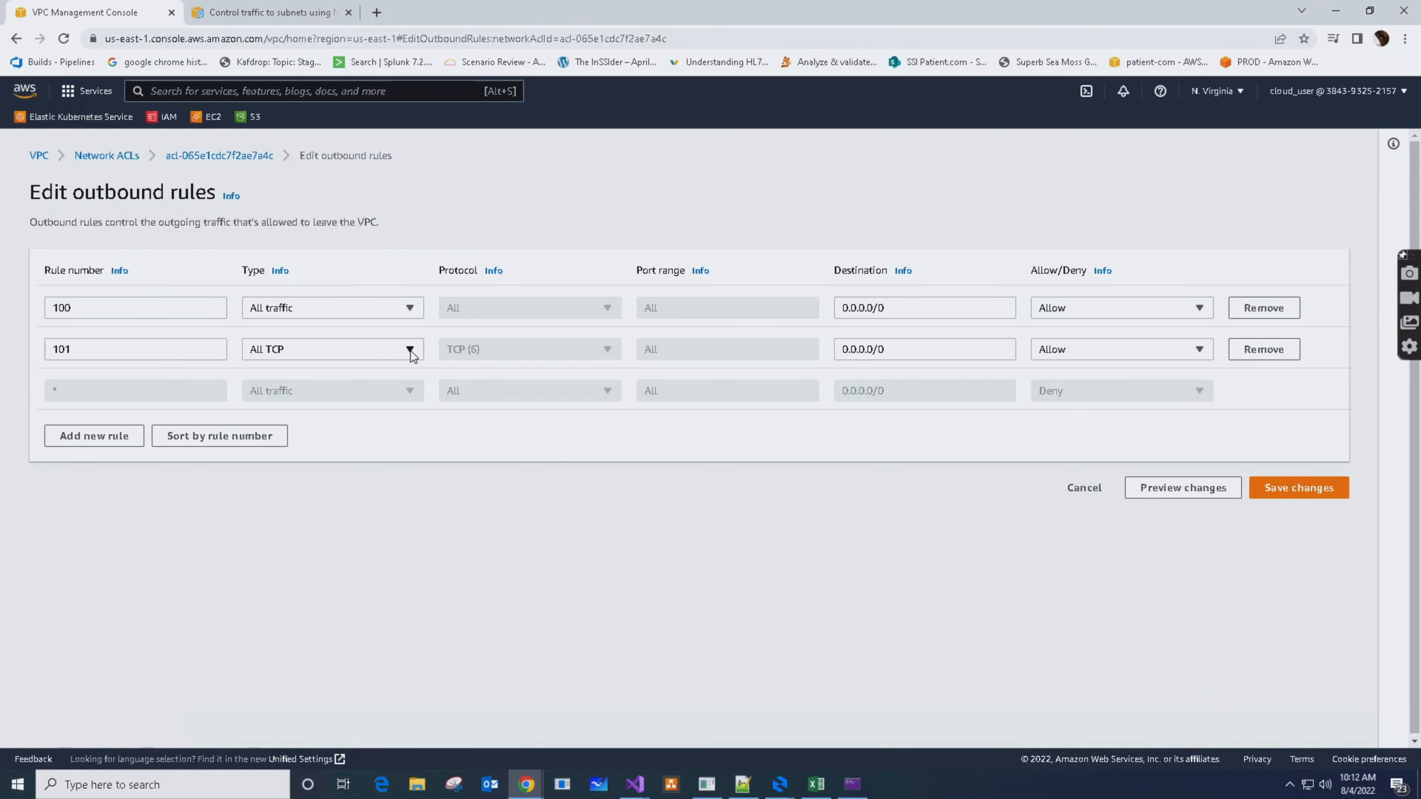
{"action": "left_click", "coordinate": [409, 350]}
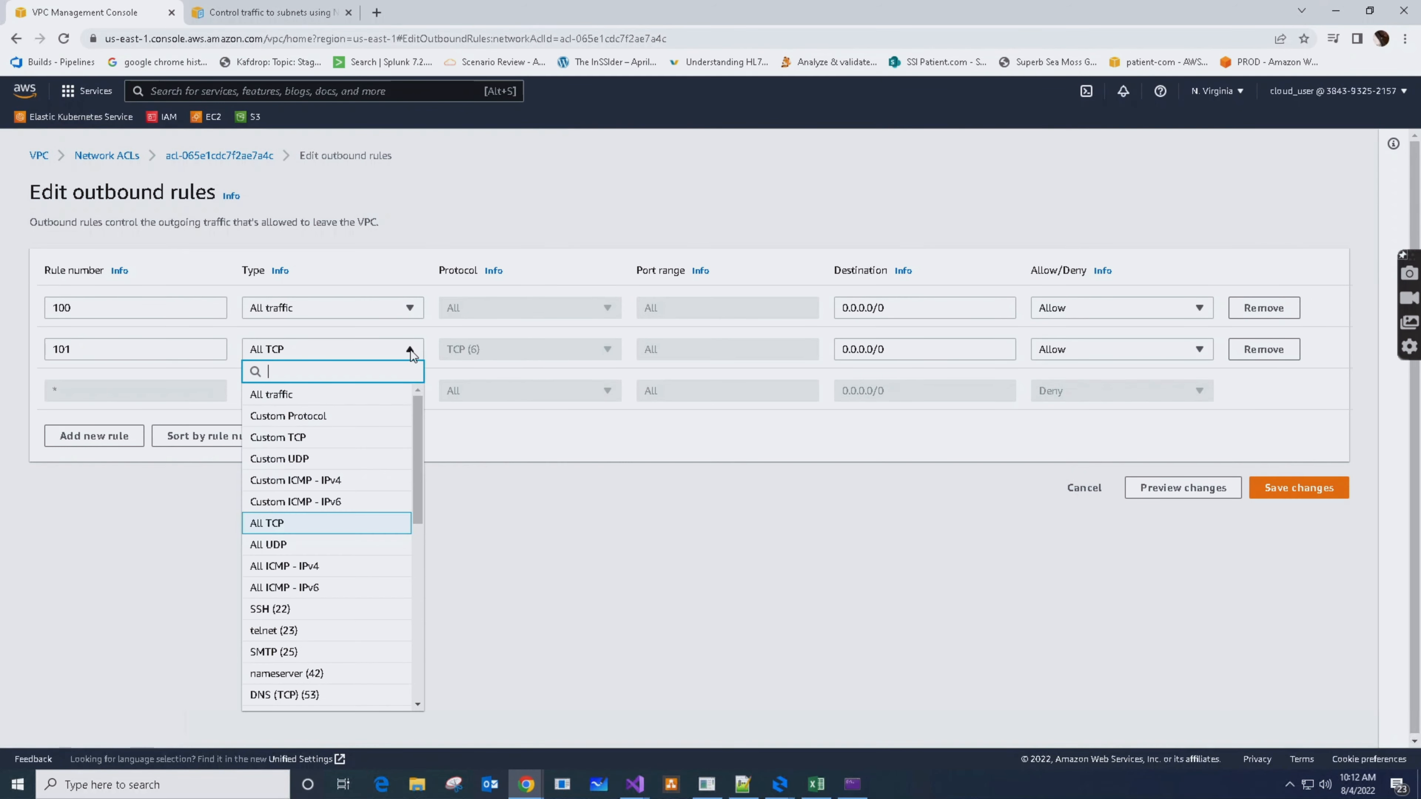
{"action": "left_click", "coordinate": [305, 655]}
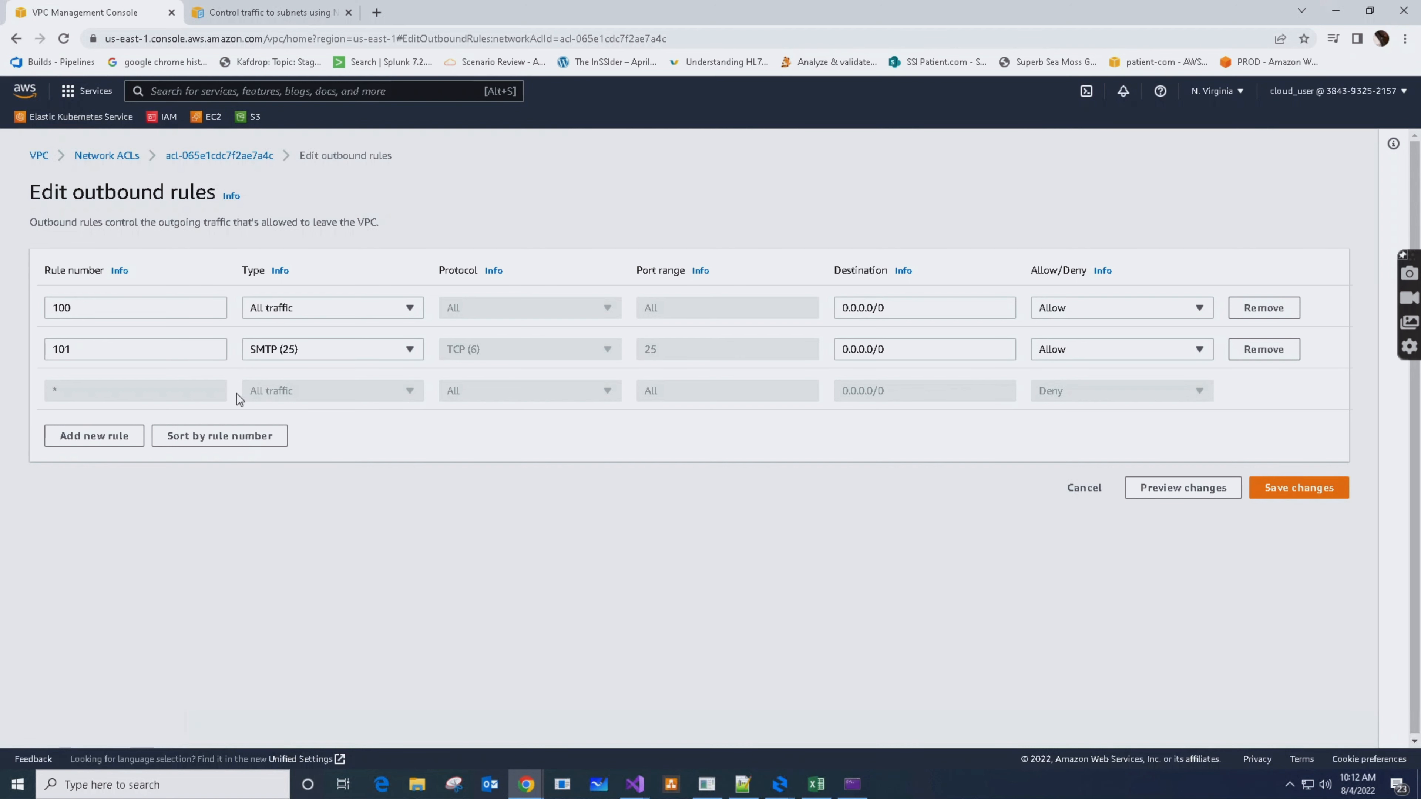
{"action": "left_click", "coordinate": [1299, 495]}
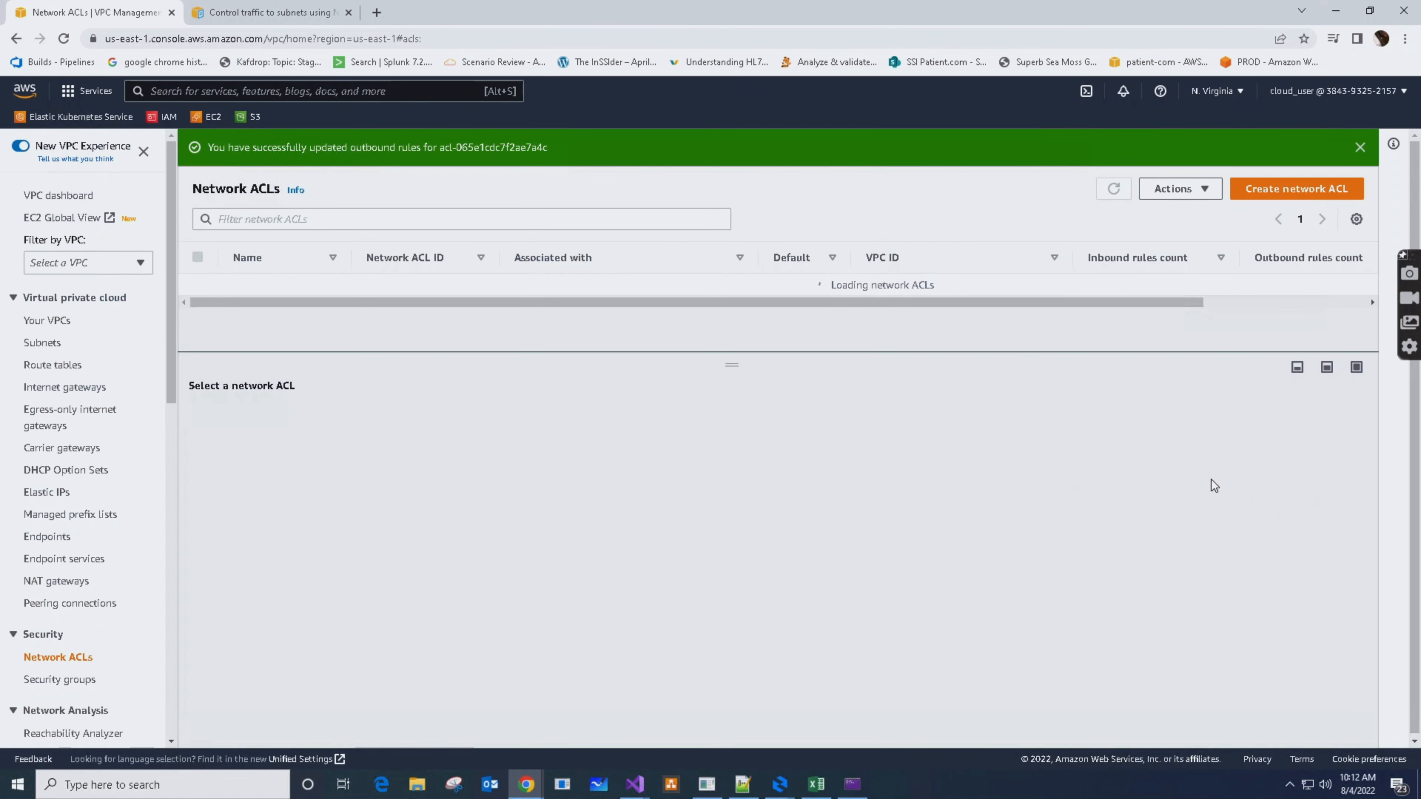
{"action": "left_click", "coordinate": [294, 425]}
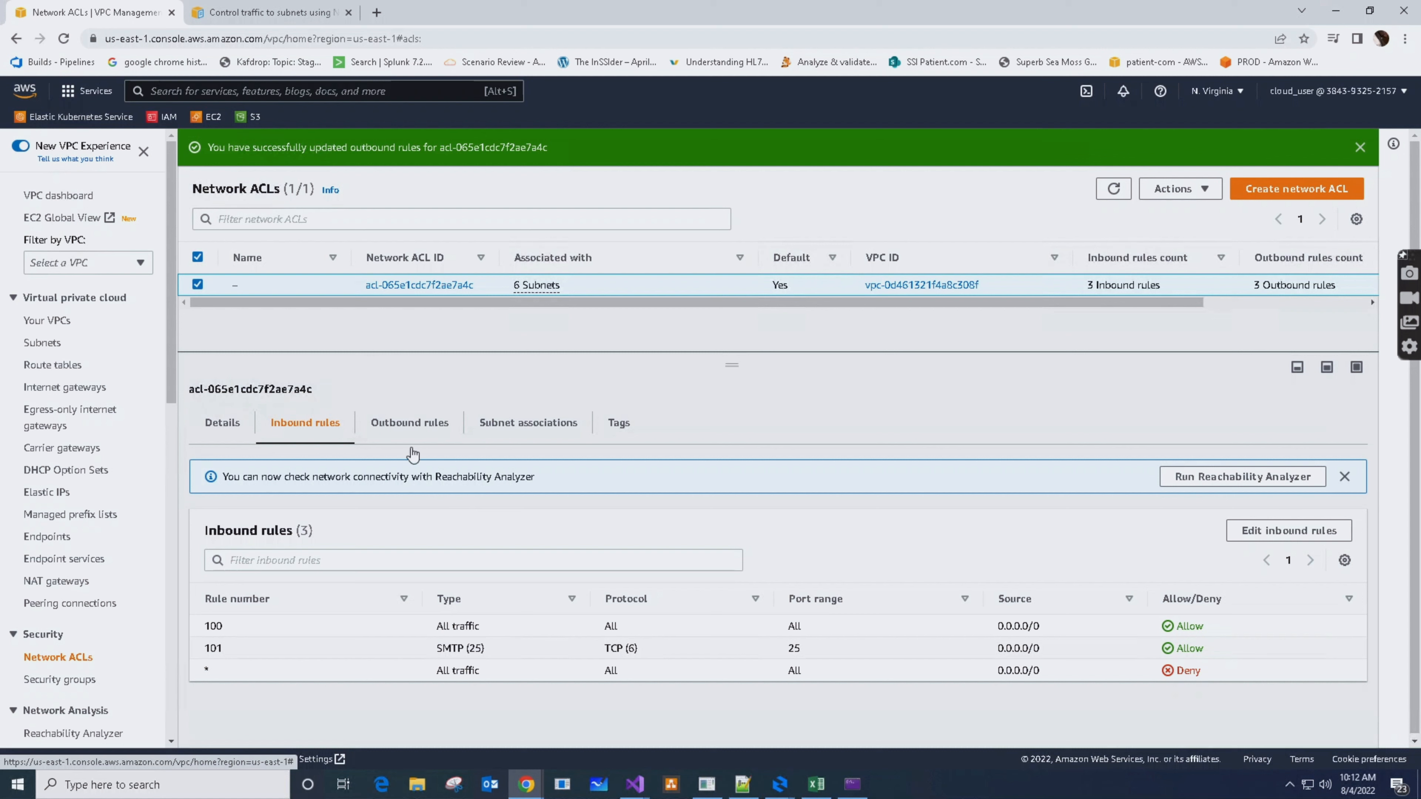
Compare the network ACL's outbound and inbound rules, examining inbound rules 100 and 101
{"action": "left_click", "coordinate": [417, 430]}
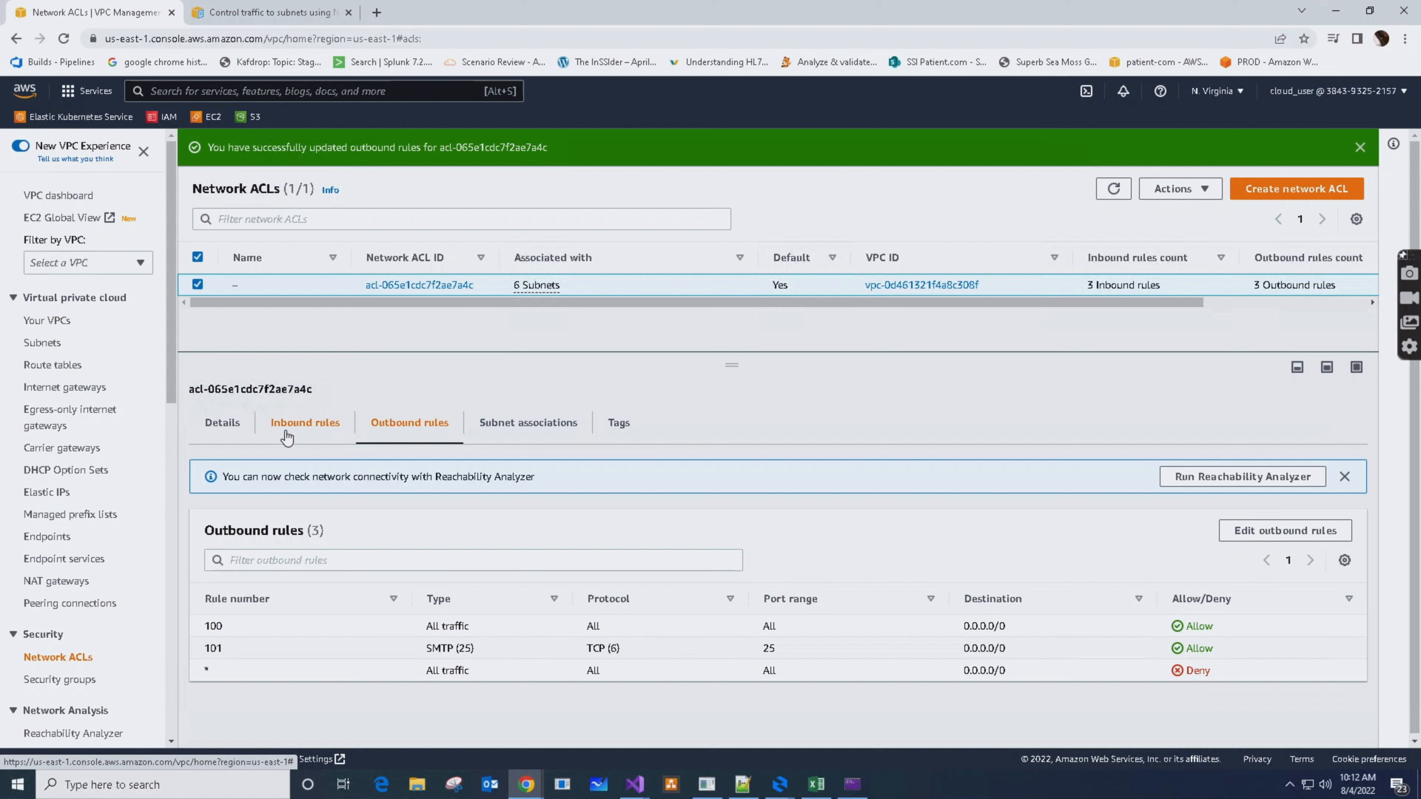
{"action": "left_click", "coordinate": [305, 430]}
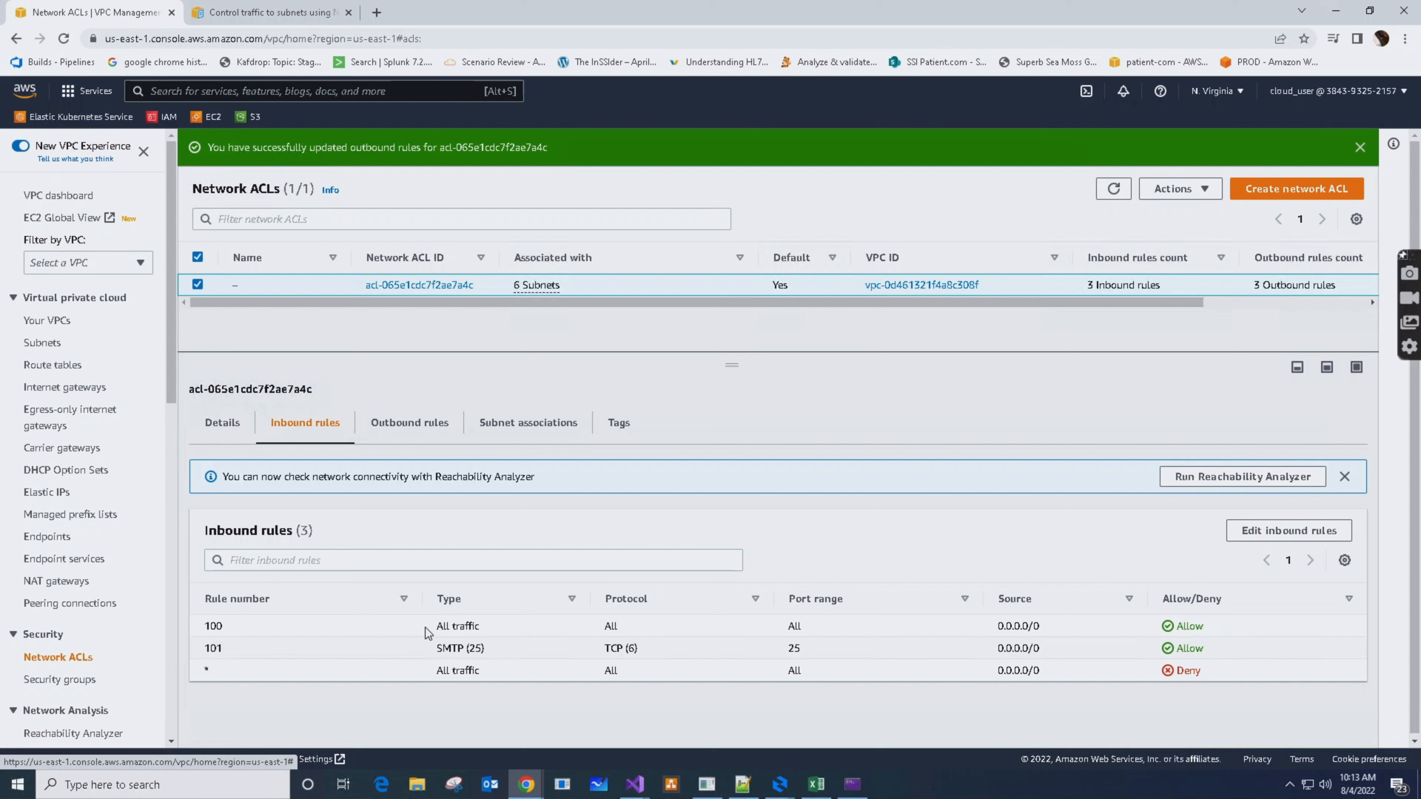
{"action": "left_click_drag", "start_coordinate": [435, 625], "coordinate": [499, 636]}
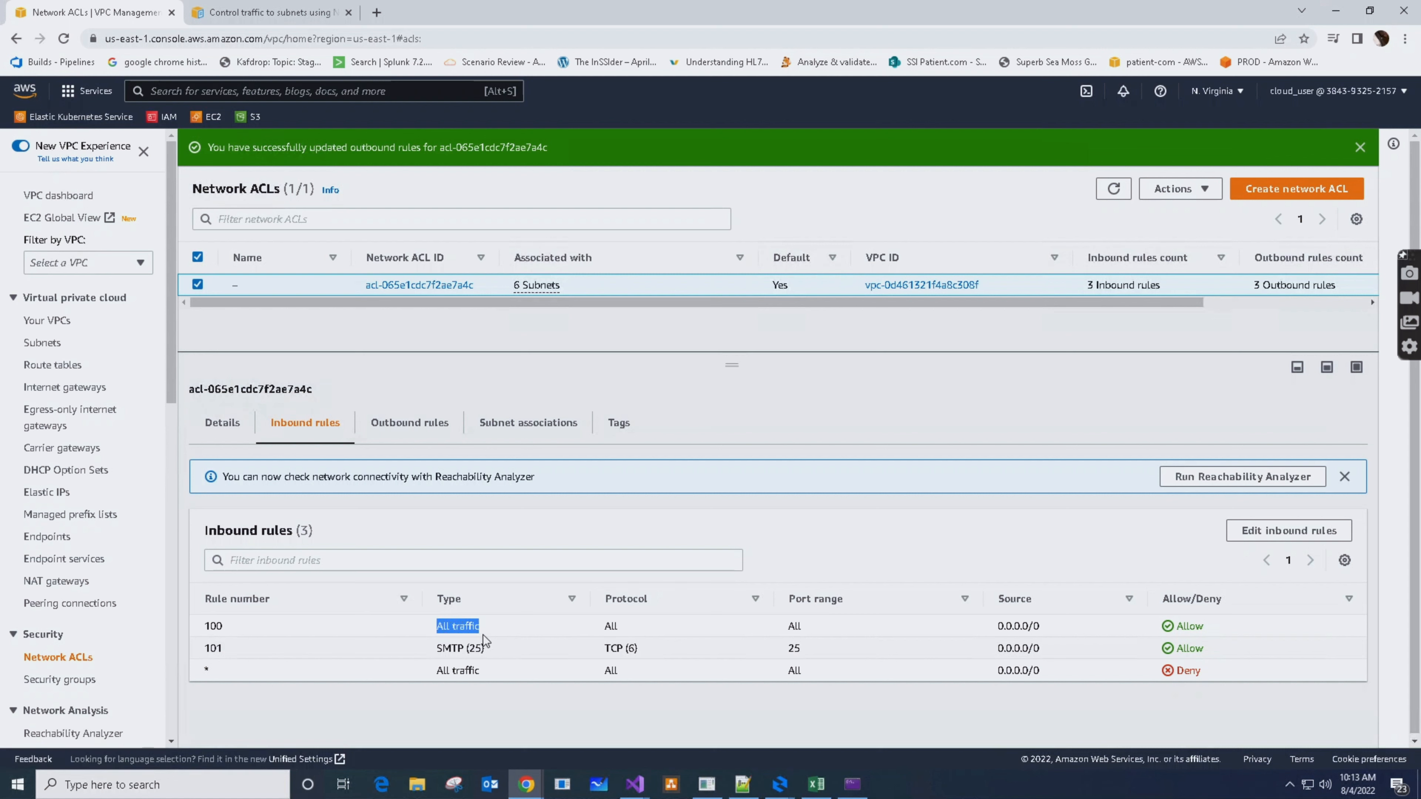
{"action": "left_click", "coordinate": [1251, 628]}
{"action": "left_click_drag", "start_coordinate": [203, 650], "coordinate": [282, 660]}
{"action": "left_click", "coordinate": [282, 656]}
Renumber the inbound SMTP (25) rule to 90, save the changes and view the inbound rules
{"action": "left_click", "coordinate": [1286, 530]}
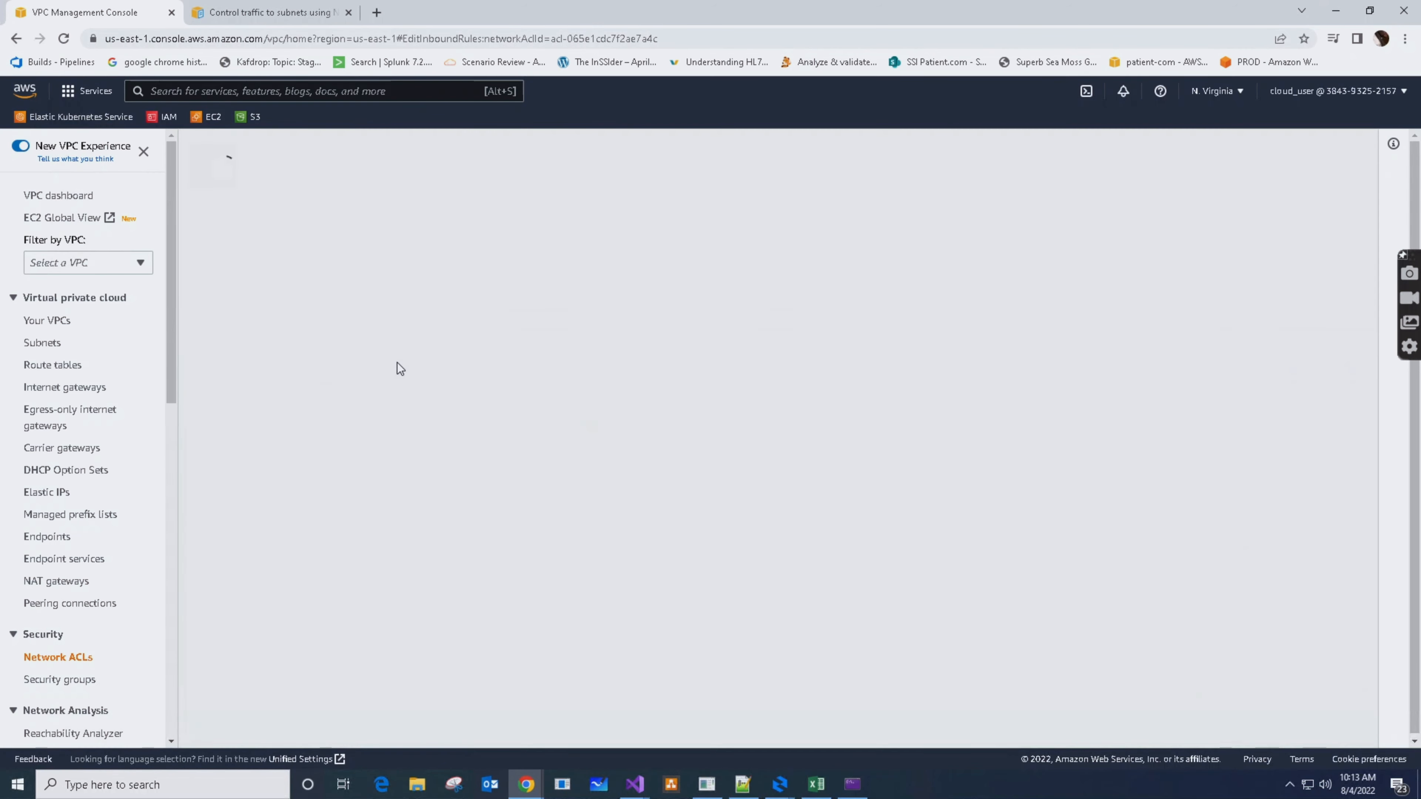
{"action": "double_click", "coordinate": [171, 354]}
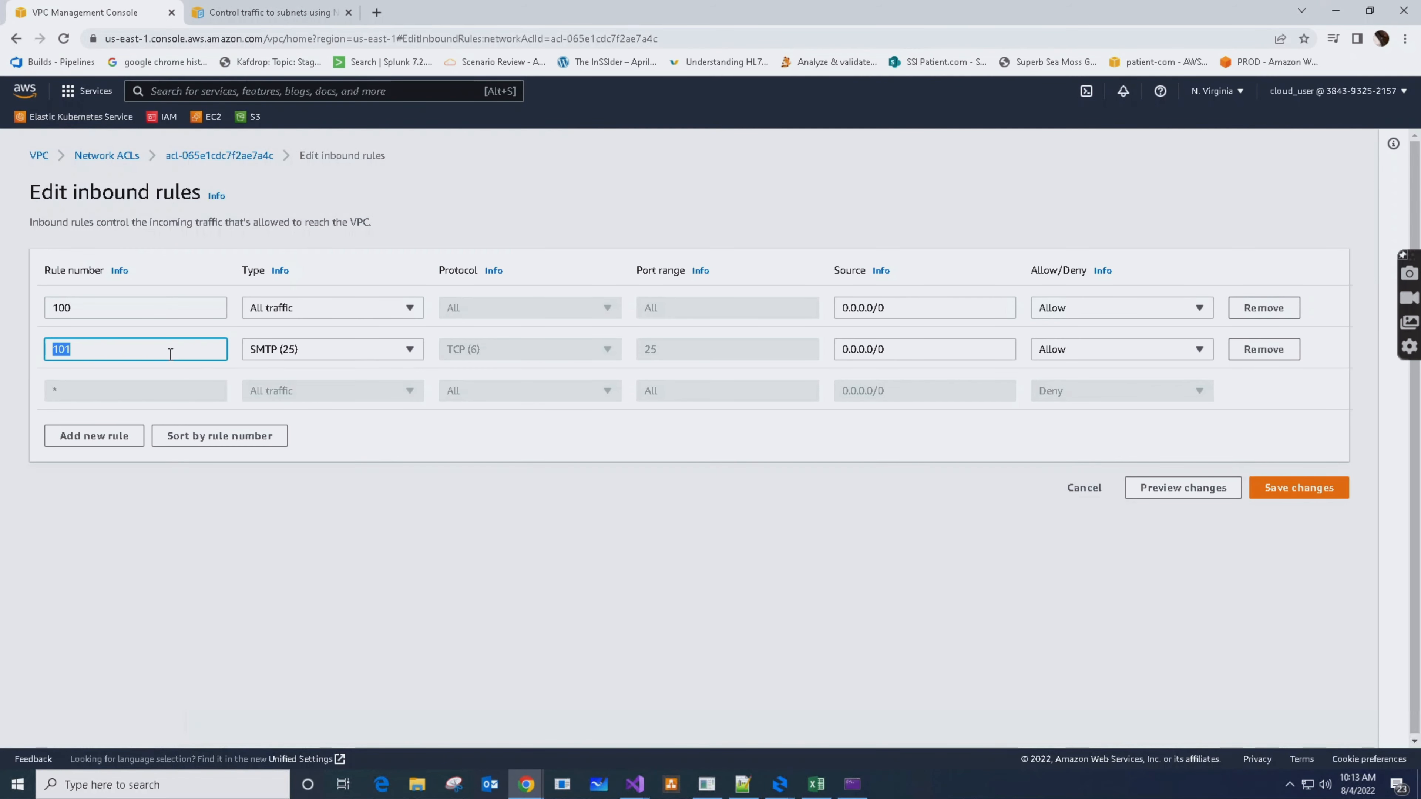
{"action": "type", "text": "90"}
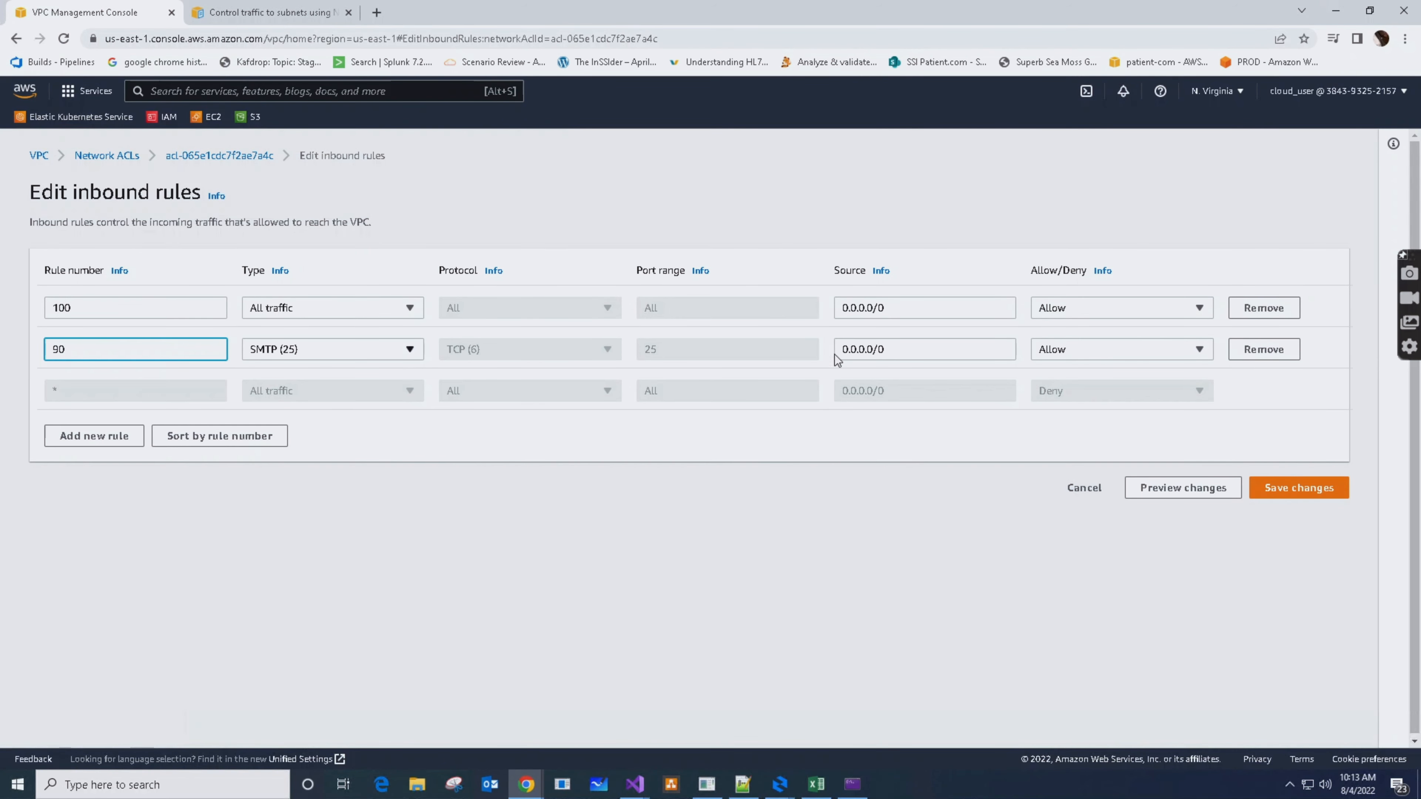
{"action": "left_click", "coordinate": [1313, 494]}
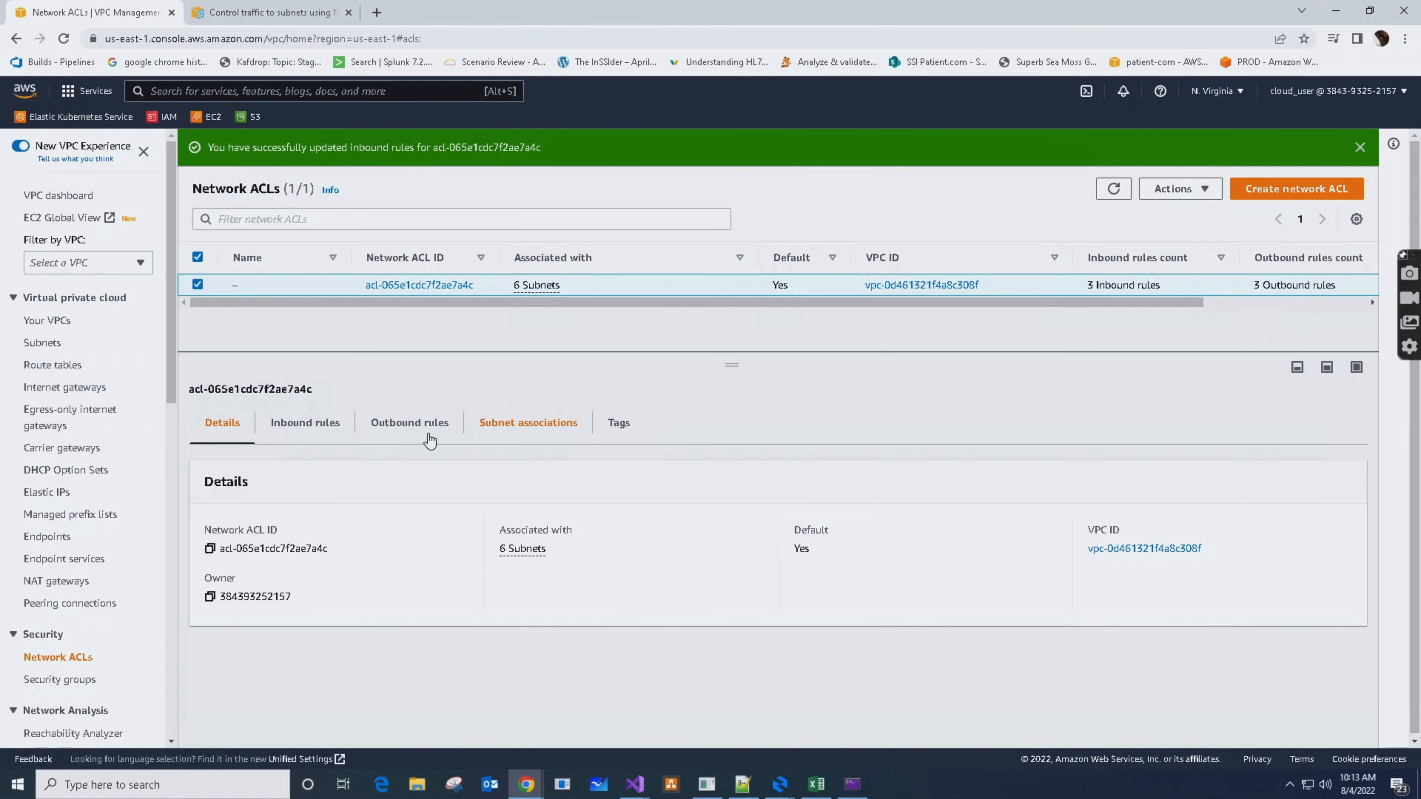
{"action": "left_click", "coordinate": [300, 424]}
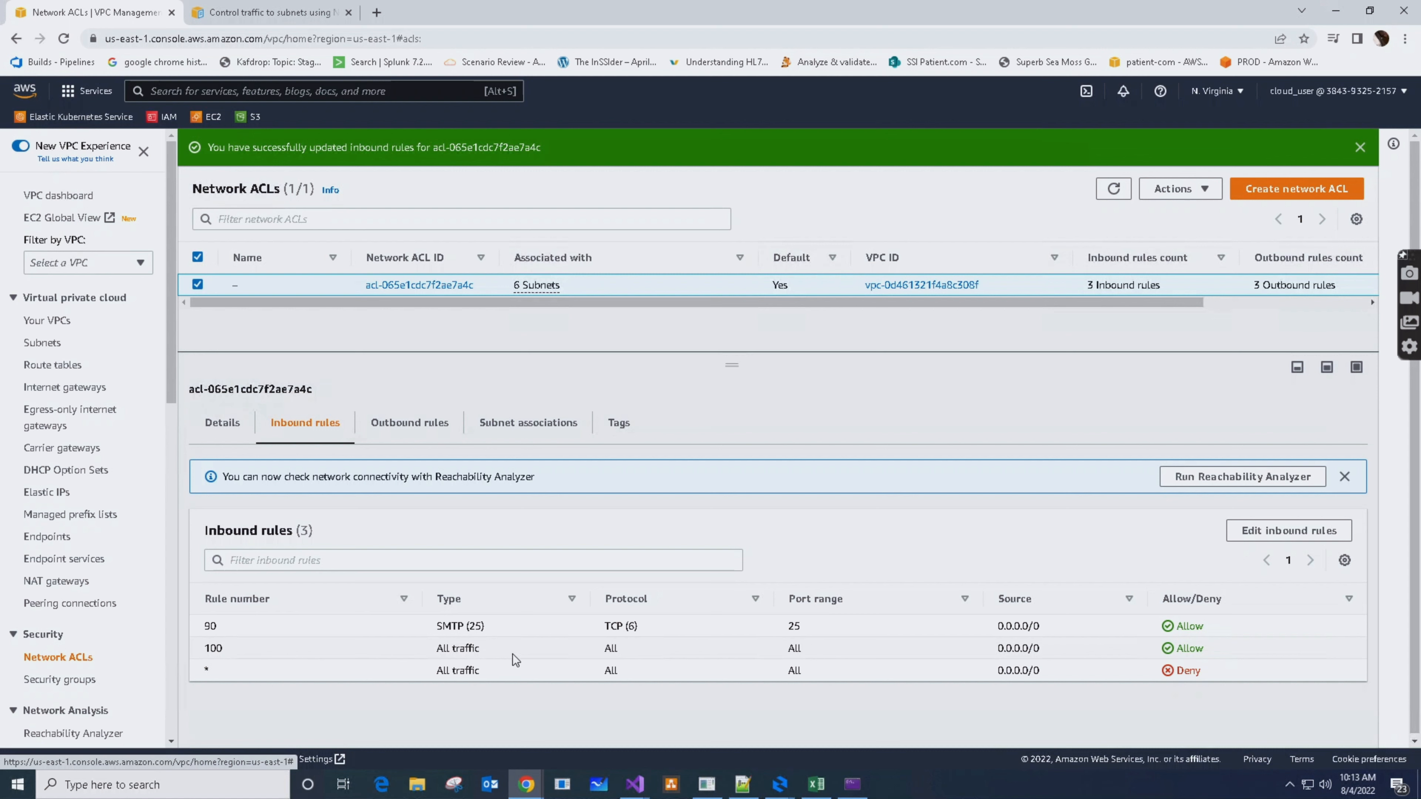
Remove the SMTP (25) rule 101 from the network ACL's outbound rules and save the changes
{"action": "left_click", "coordinate": [408, 425]}
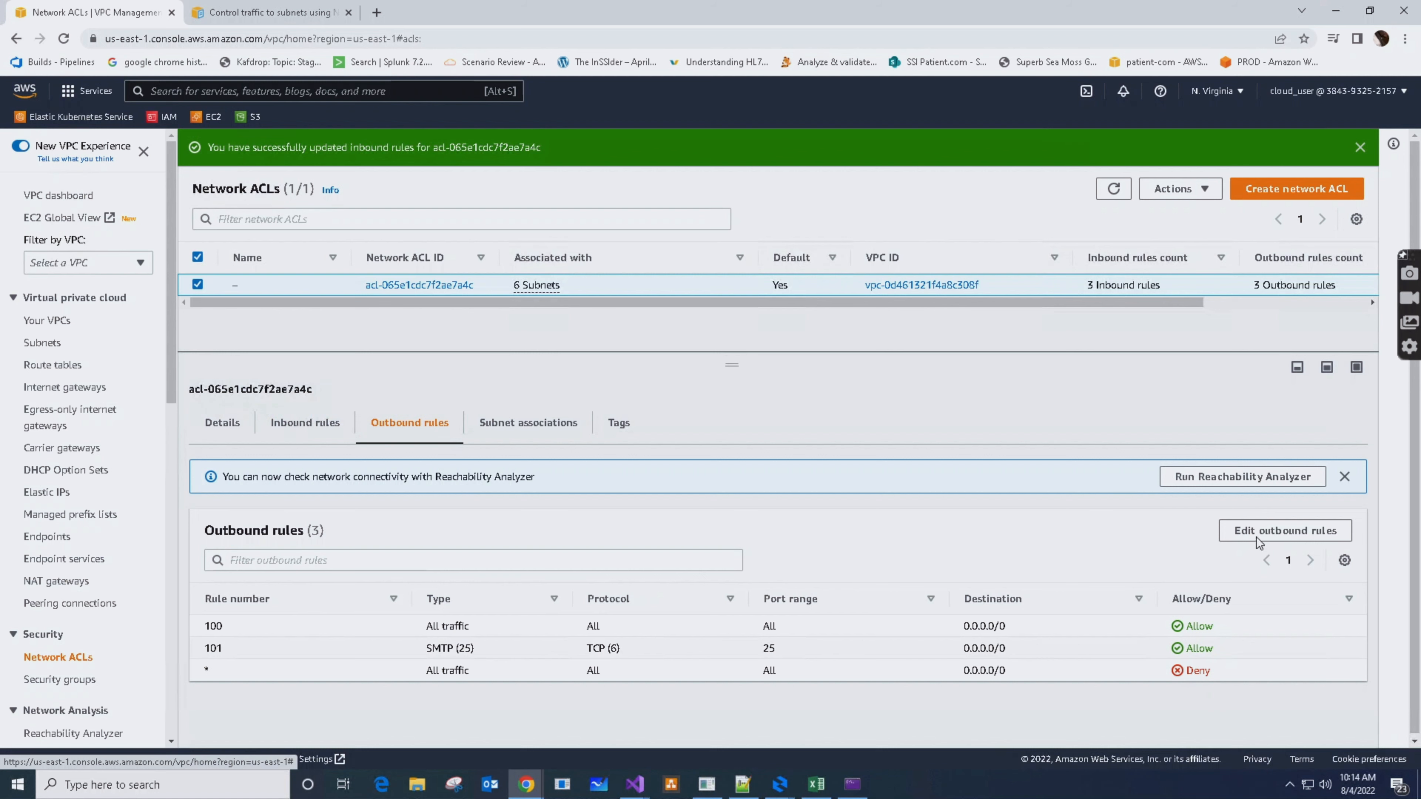
{"action": "left_click", "coordinate": [1269, 530]}
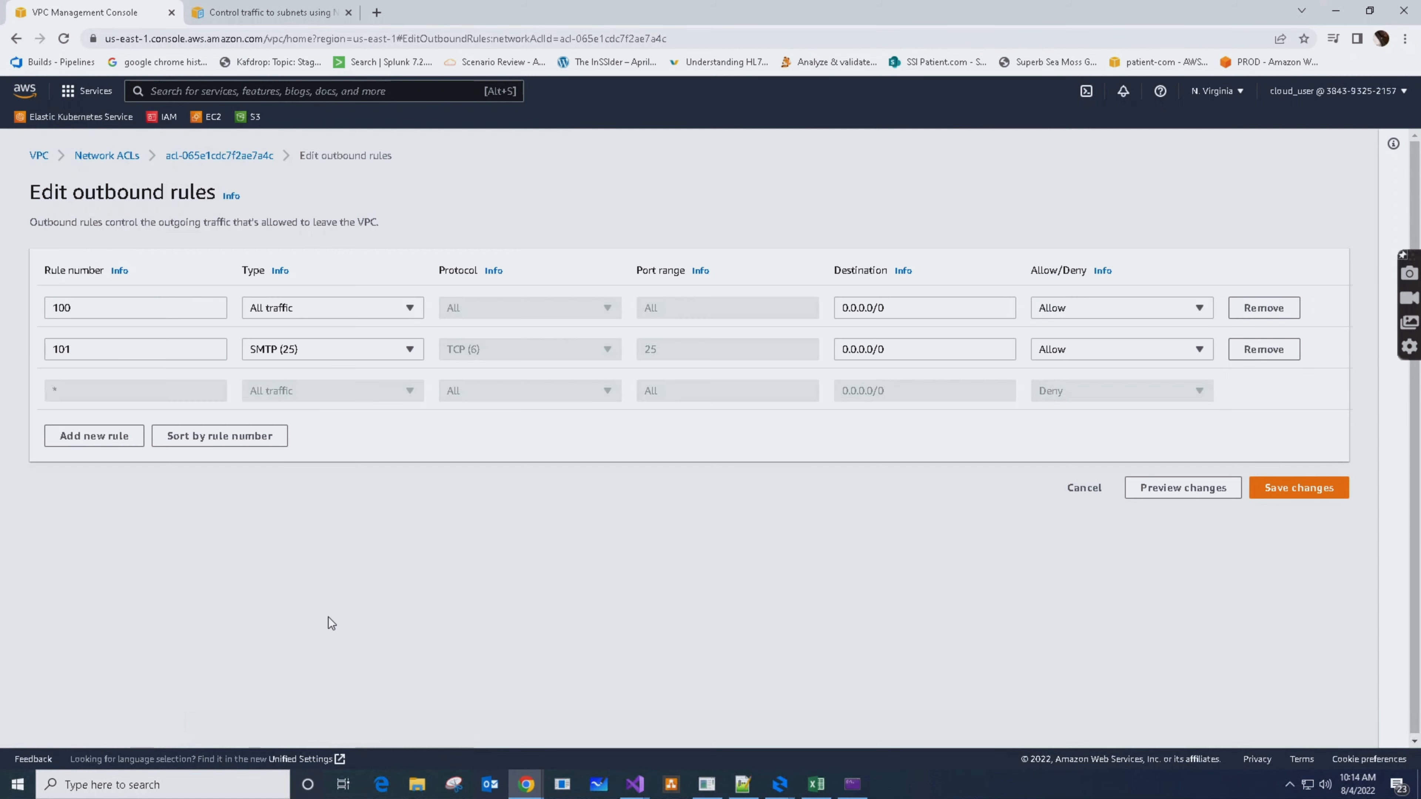
{"action": "left_click", "coordinate": [1278, 354]}
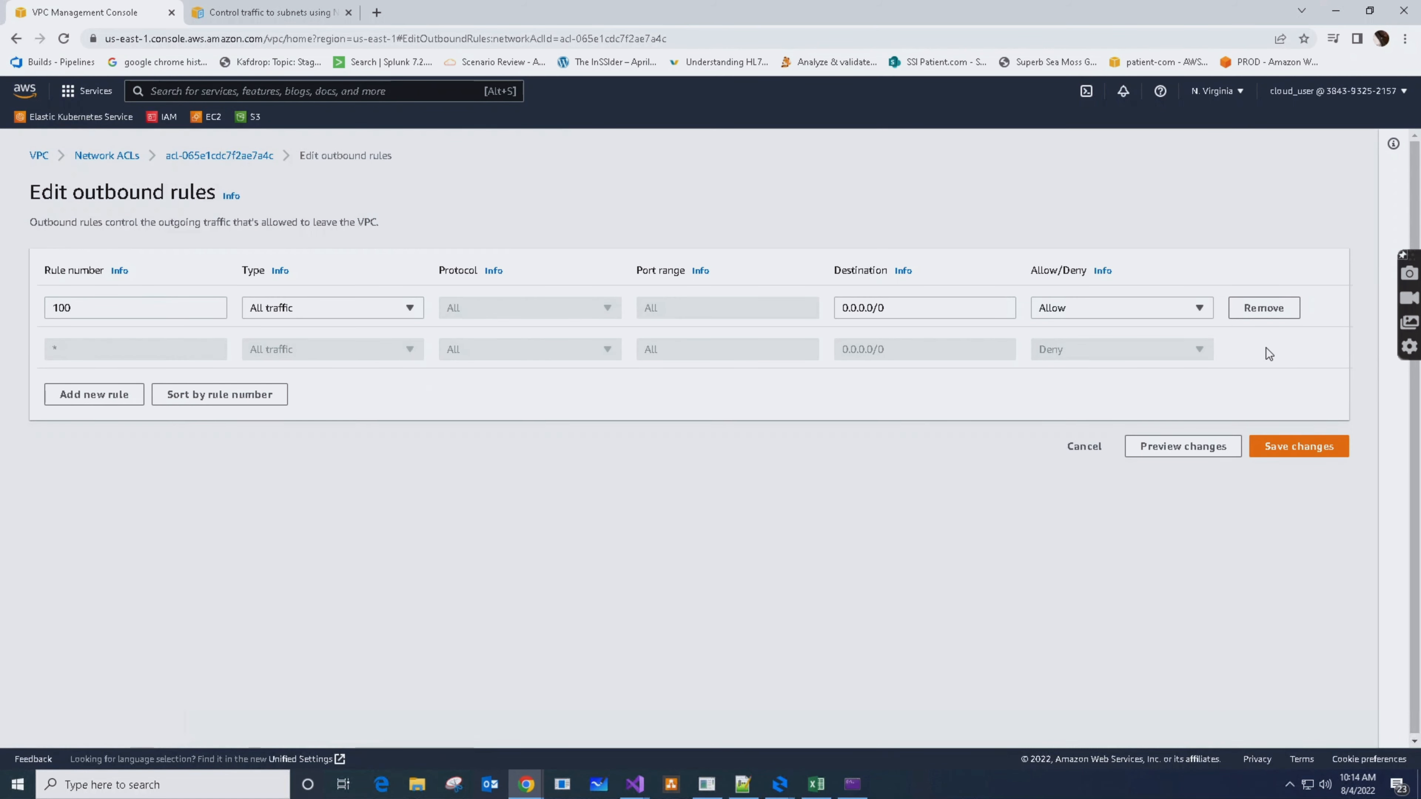
{"action": "left_click", "coordinate": [1286, 454]}
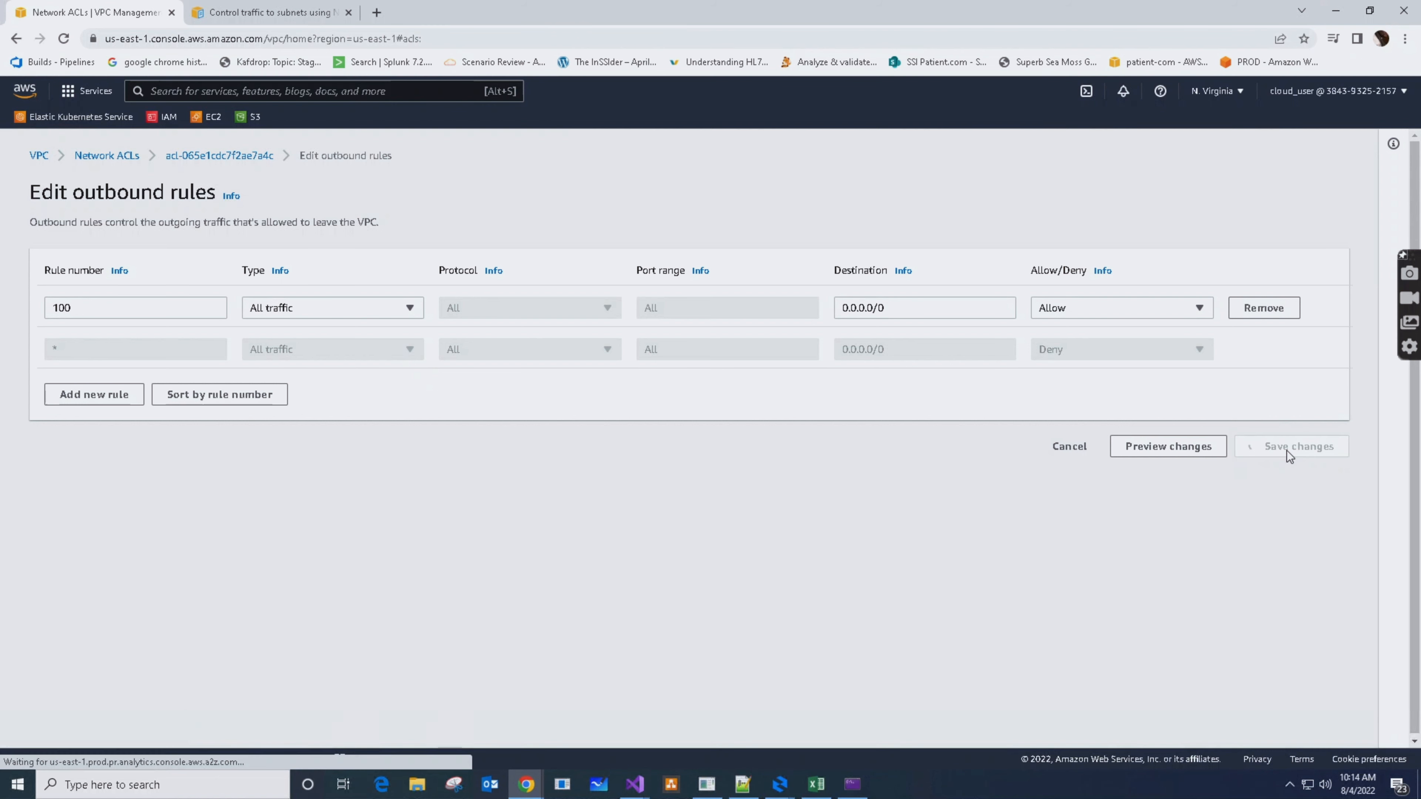
Remove the SMTP (25) rule 90 from the network ACL's inbound rules and save the changes
{"action": "left_click", "coordinate": [305, 424]}
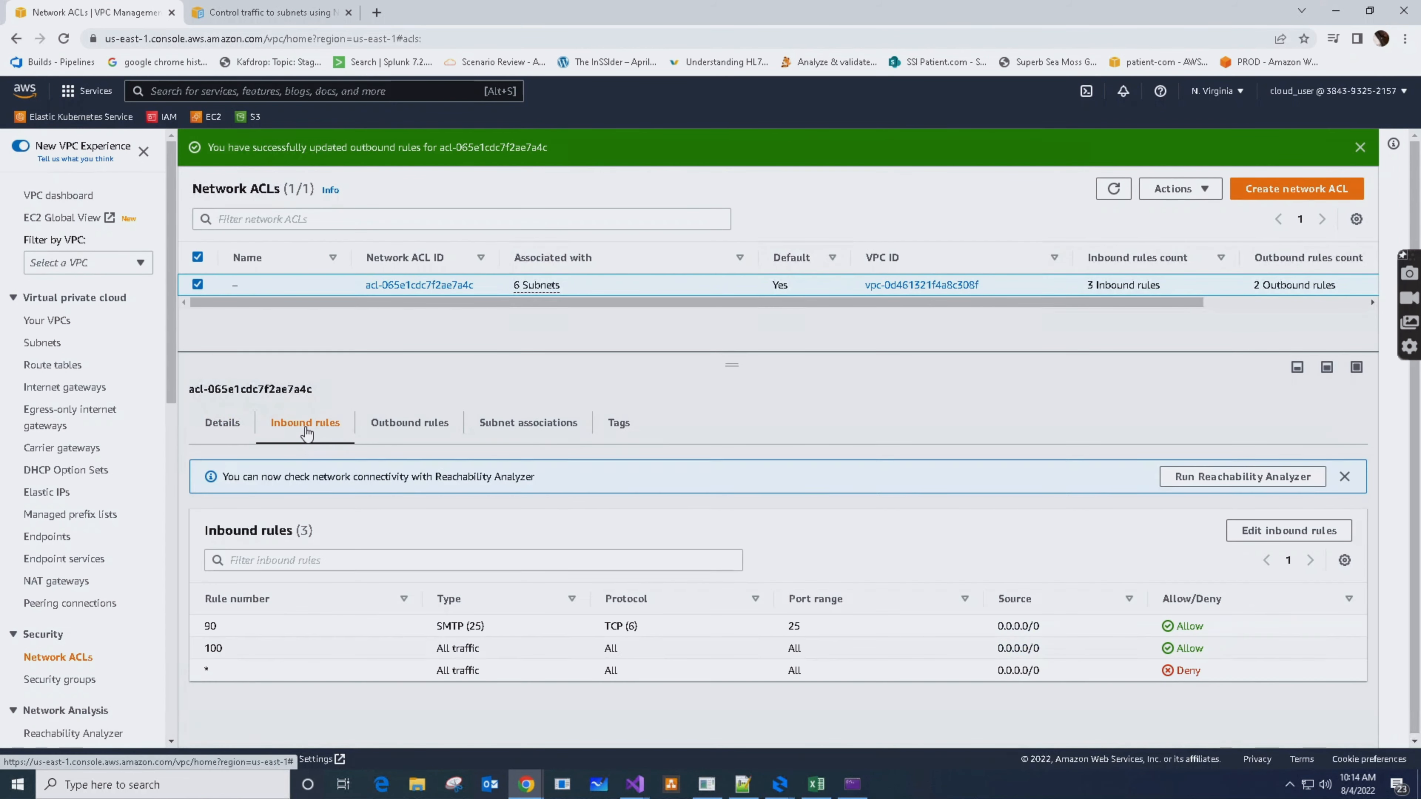
{"action": "left_click", "coordinate": [1280, 532]}
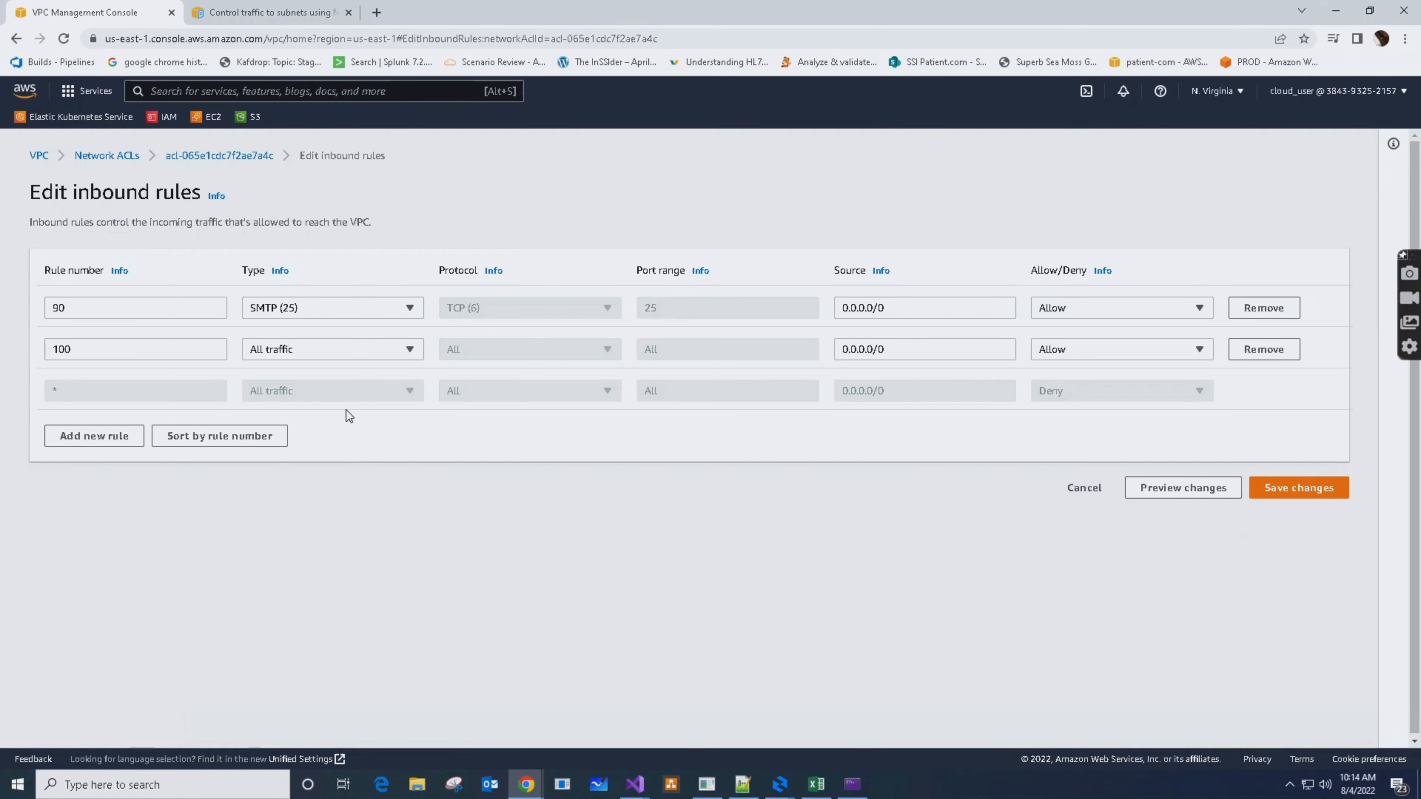
{"action": "left_click", "coordinate": [1265, 309]}
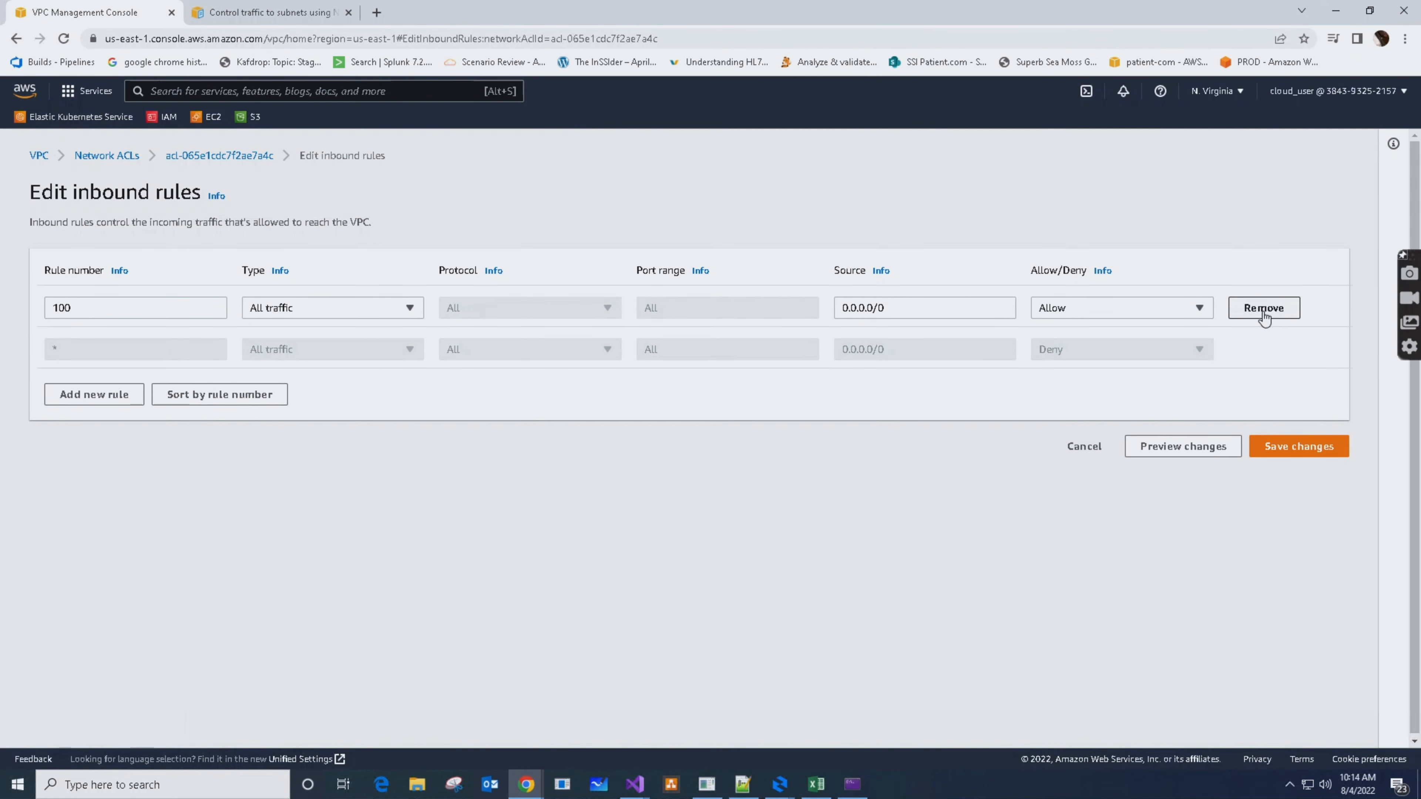
{"action": "left_click", "coordinate": [1309, 451]}
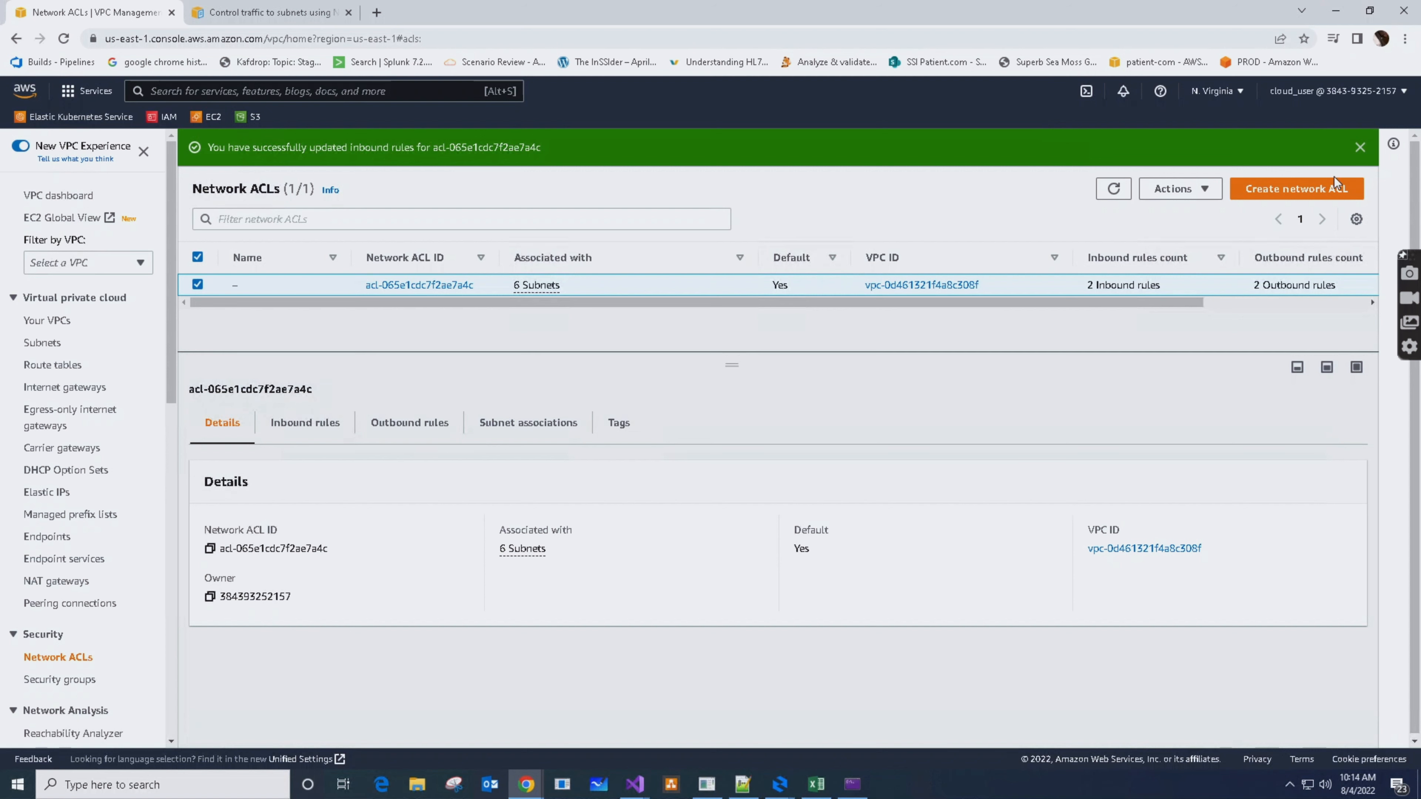
Create a network ACL named MyTestACL in the default VPC
{"action": "left_click", "coordinate": [1305, 193]}
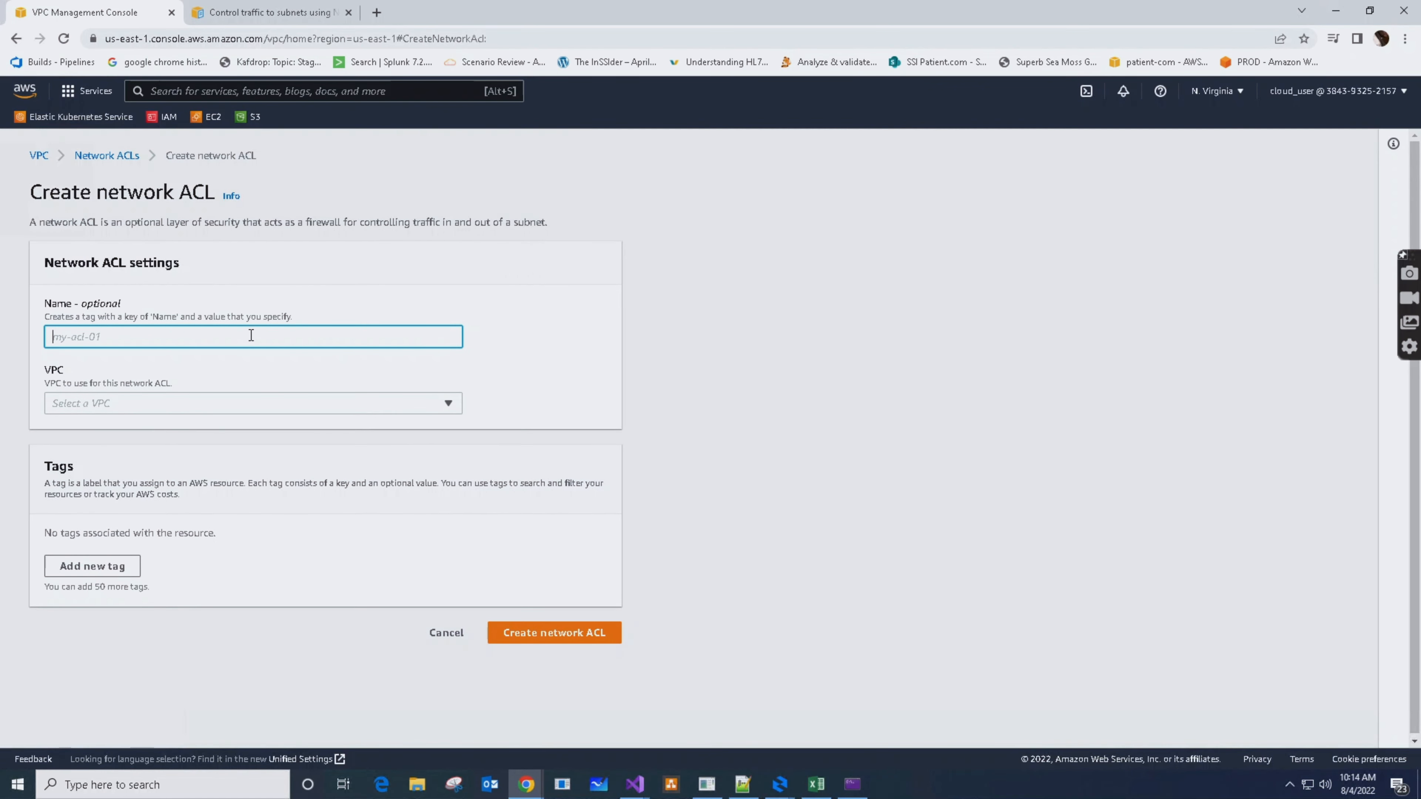
{"action": "type", "text": "MyTestACL"}
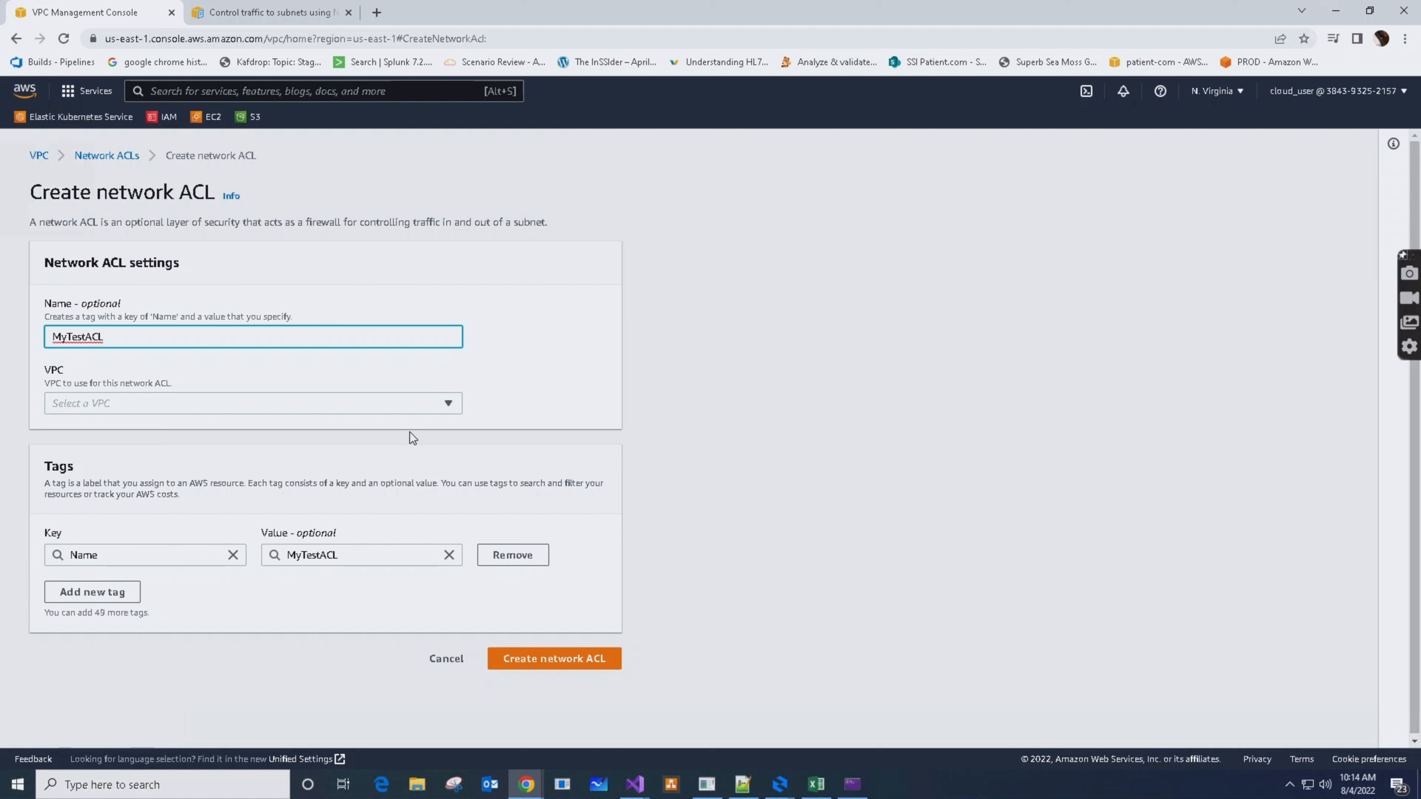
{"action": "left_click", "coordinate": [134, 410]}
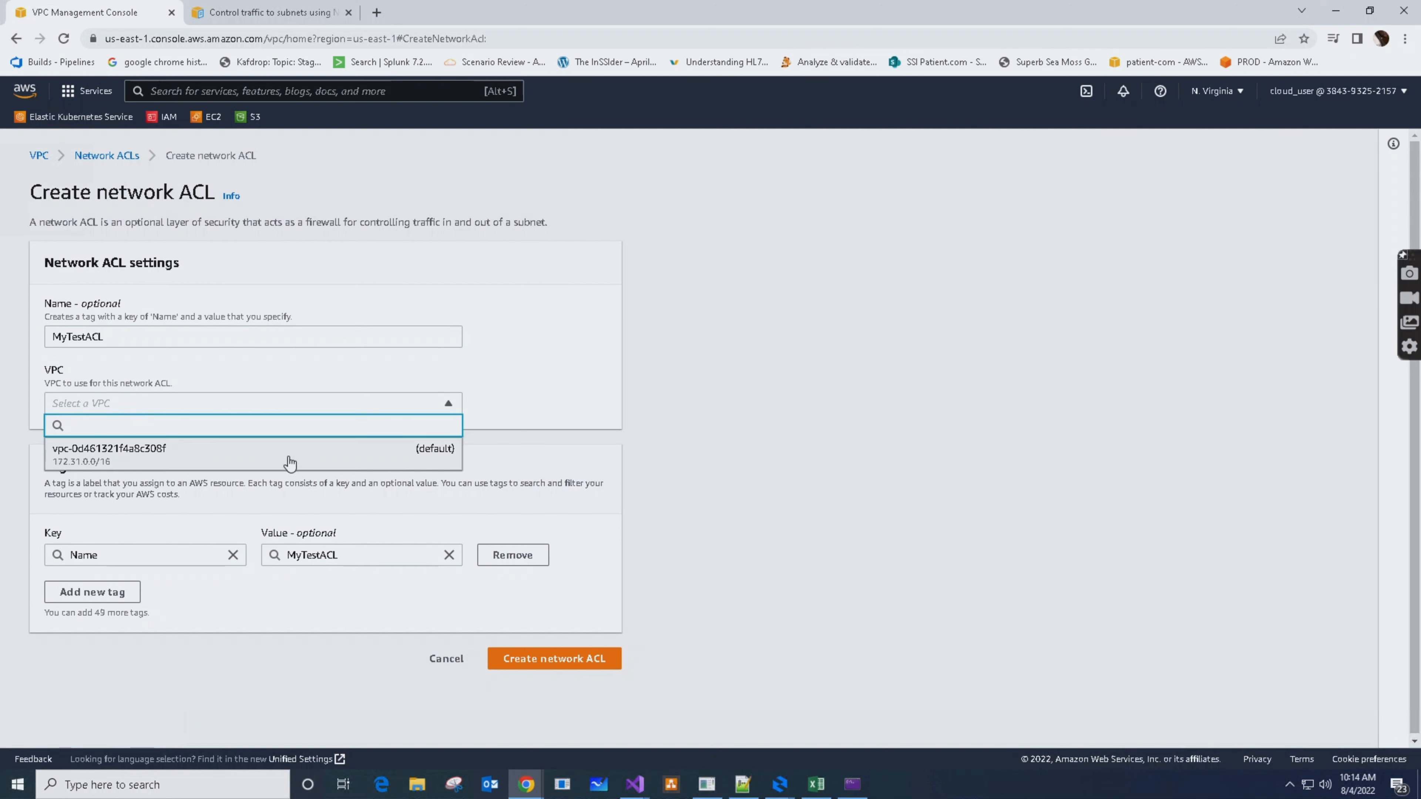
{"action": "left_click", "coordinate": [123, 462]}
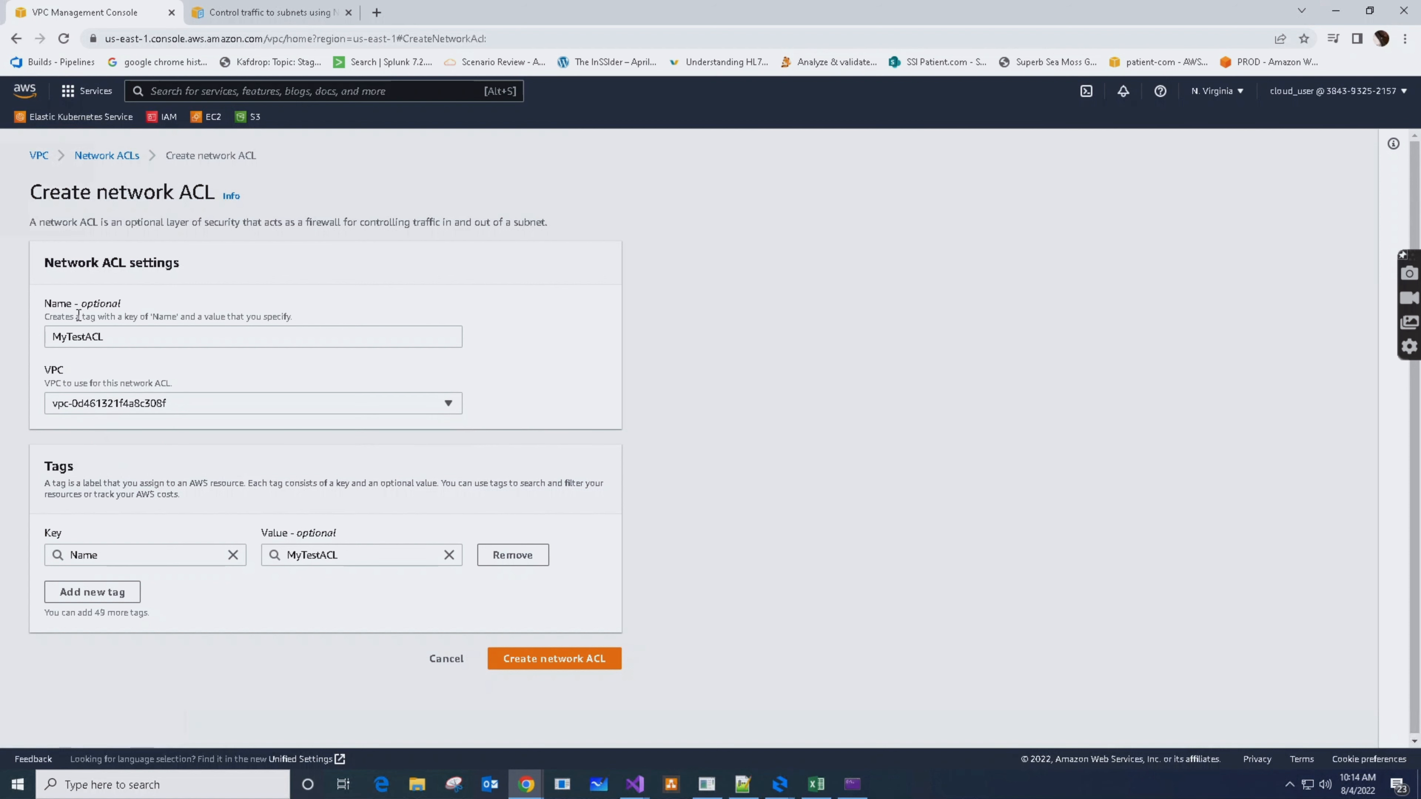
{"action": "left_click", "coordinate": [550, 659]}
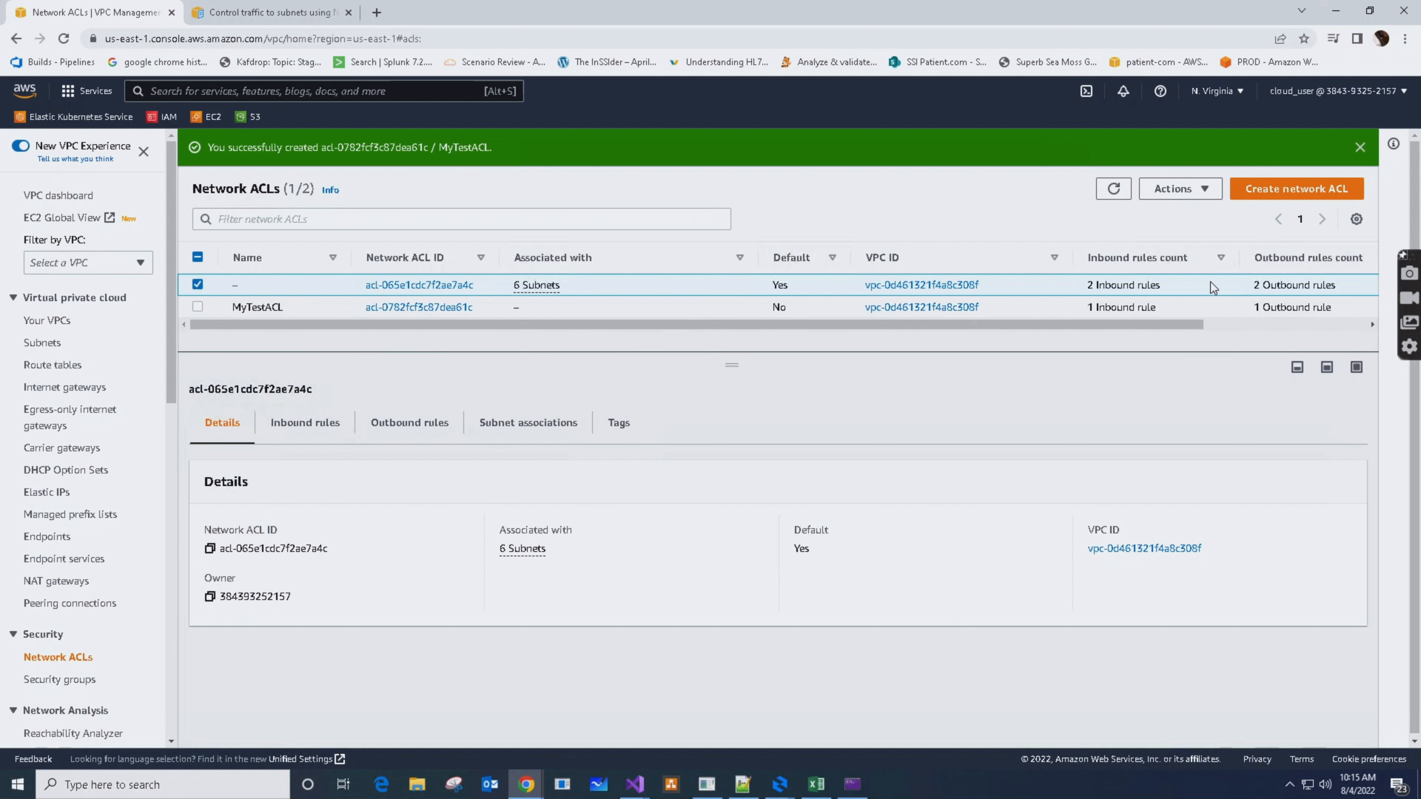
Compare the default network ACL's inbound and outbound rules with those of MyTestACL
{"action": "left_click", "coordinate": [317, 433]}
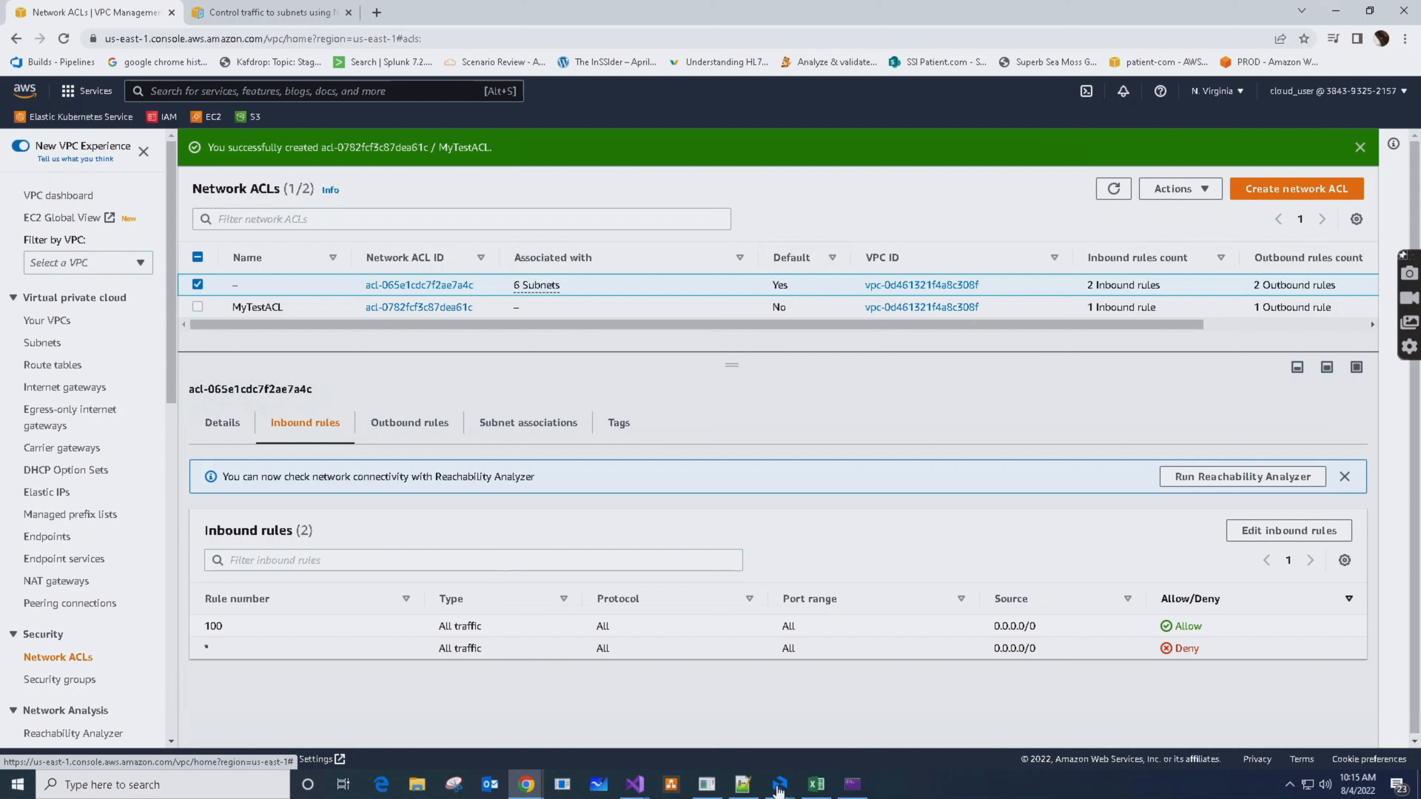
{"action": "left_click", "coordinate": [396, 425]}
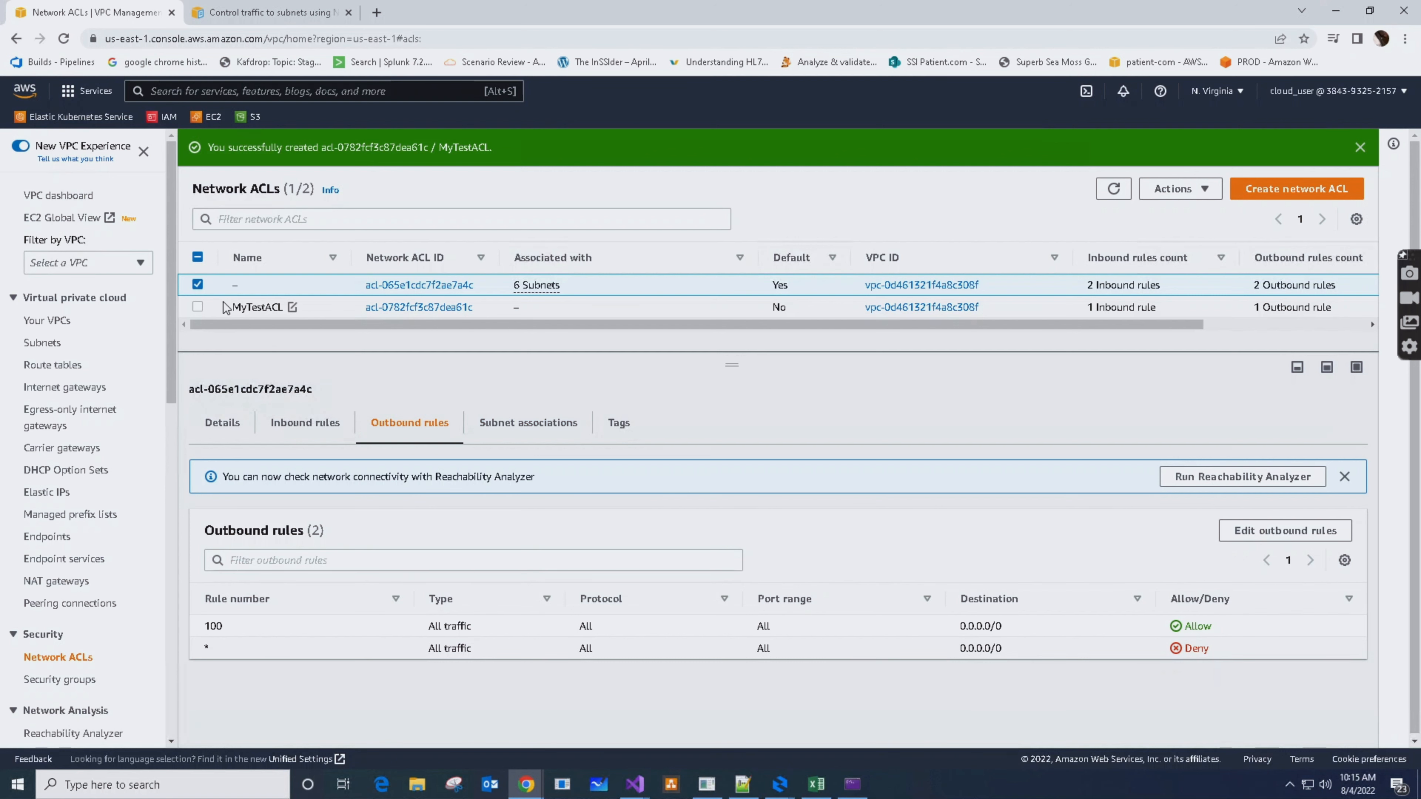
{"action": "left_click", "coordinate": [197, 284]}
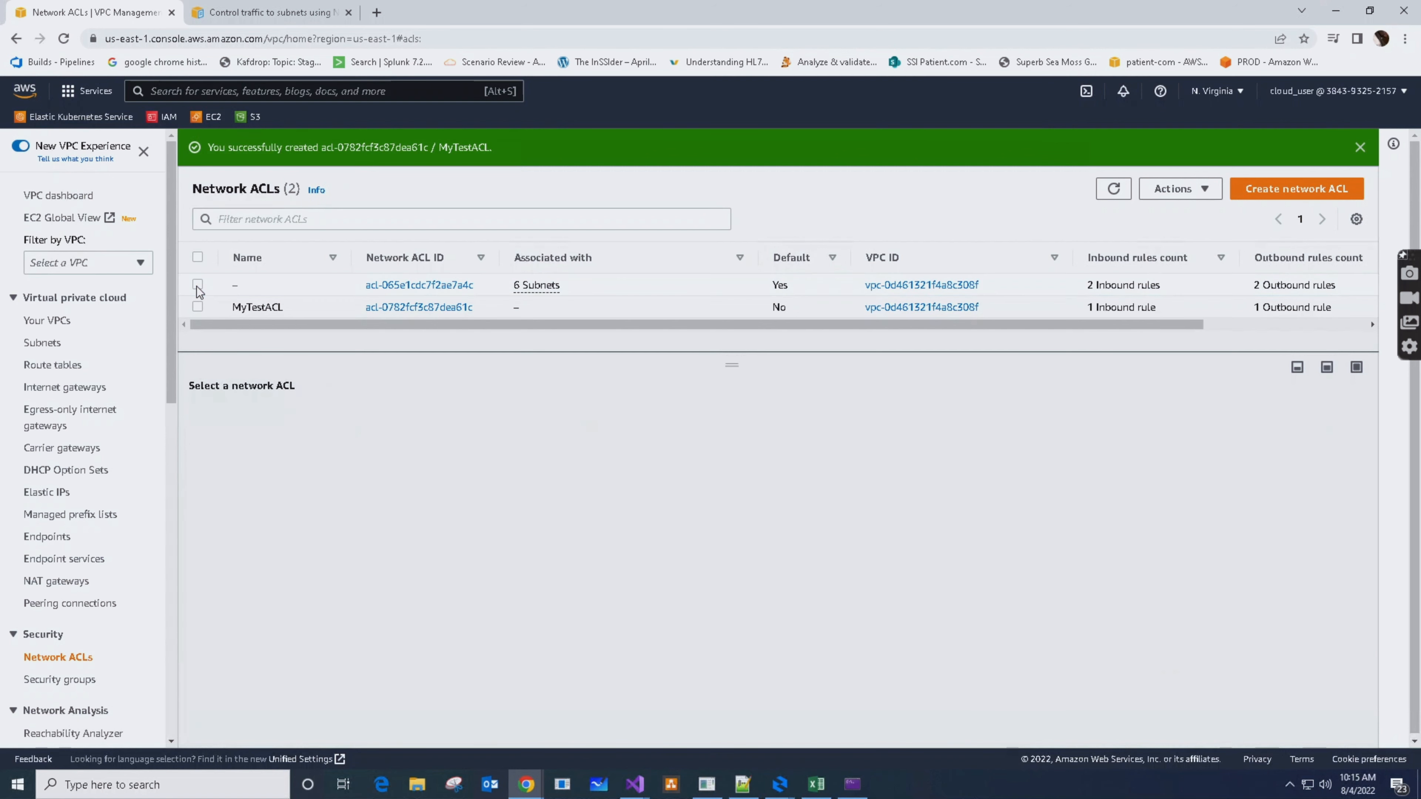
{"action": "left_click", "coordinate": [197, 306]}
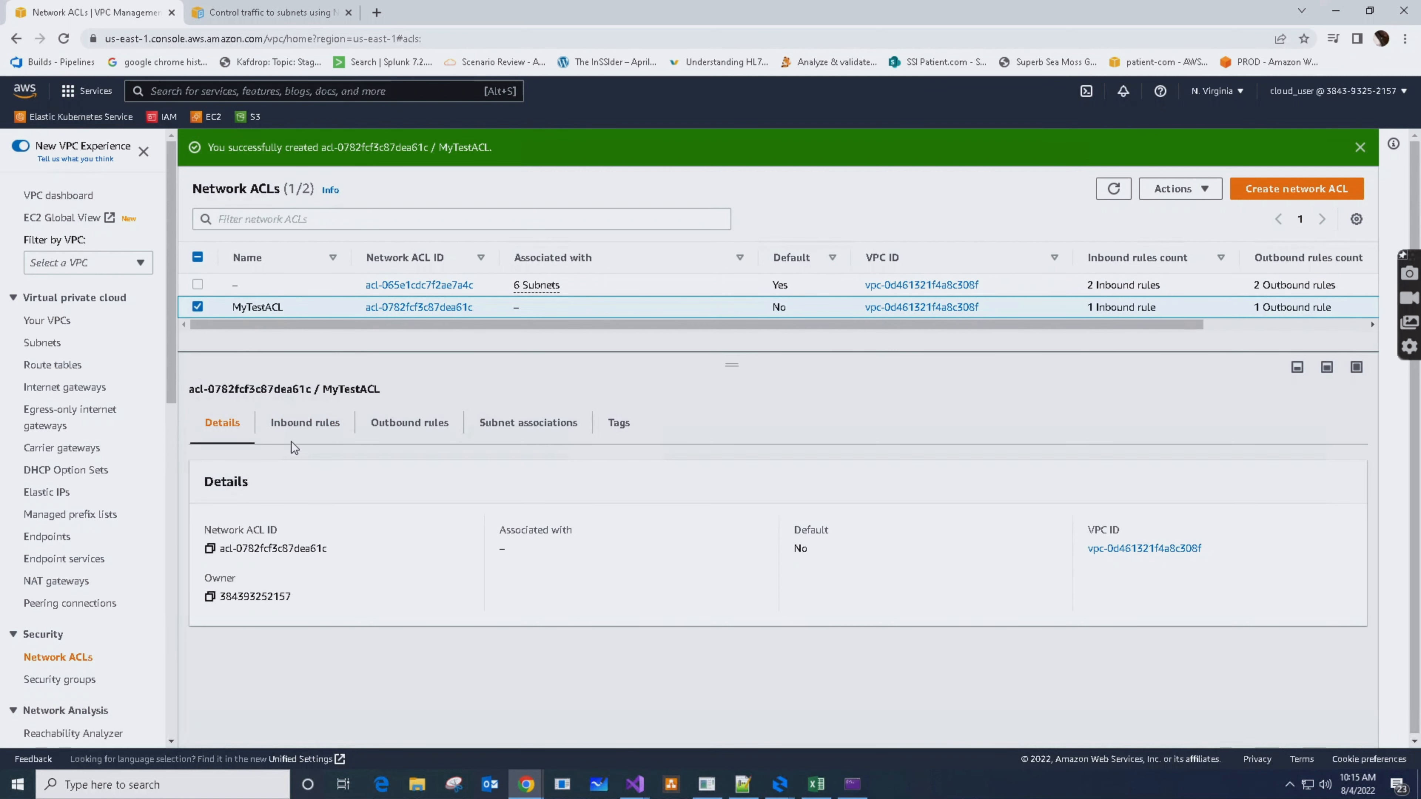
{"action": "left_click", "coordinate": [291, 426]}
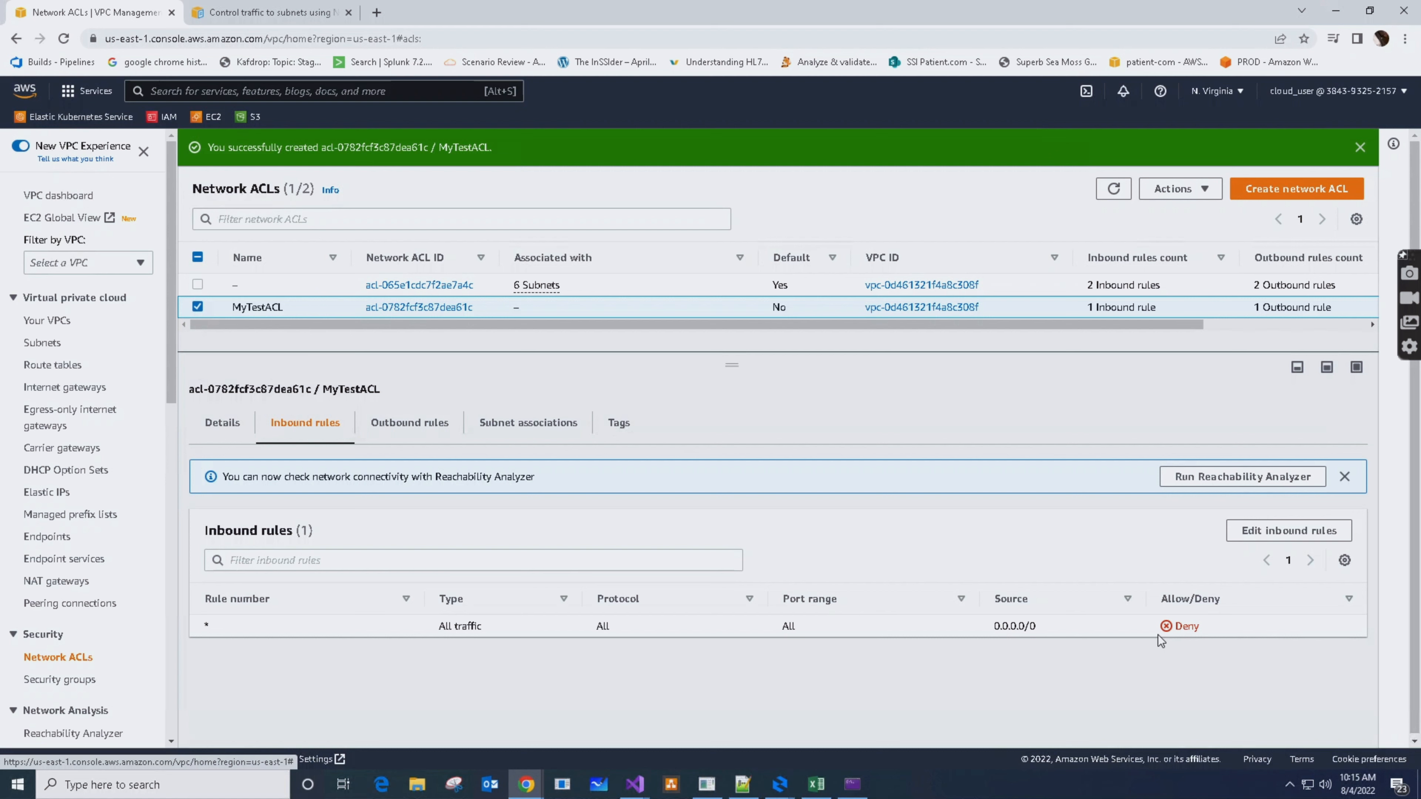
{"action": "left_click", "coordinate": [408, 427]}
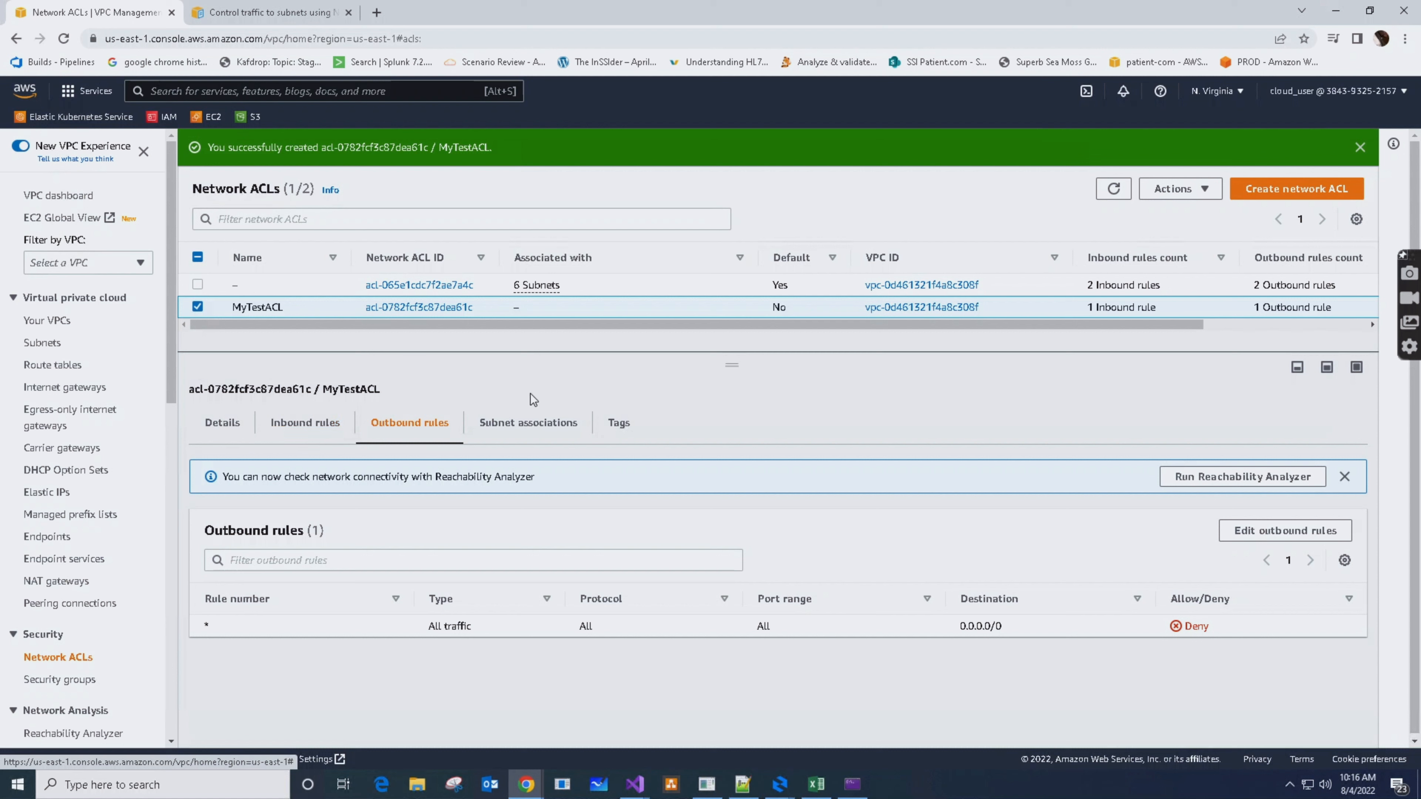
{"action": "left_click", "coordinate": [302, 430]}
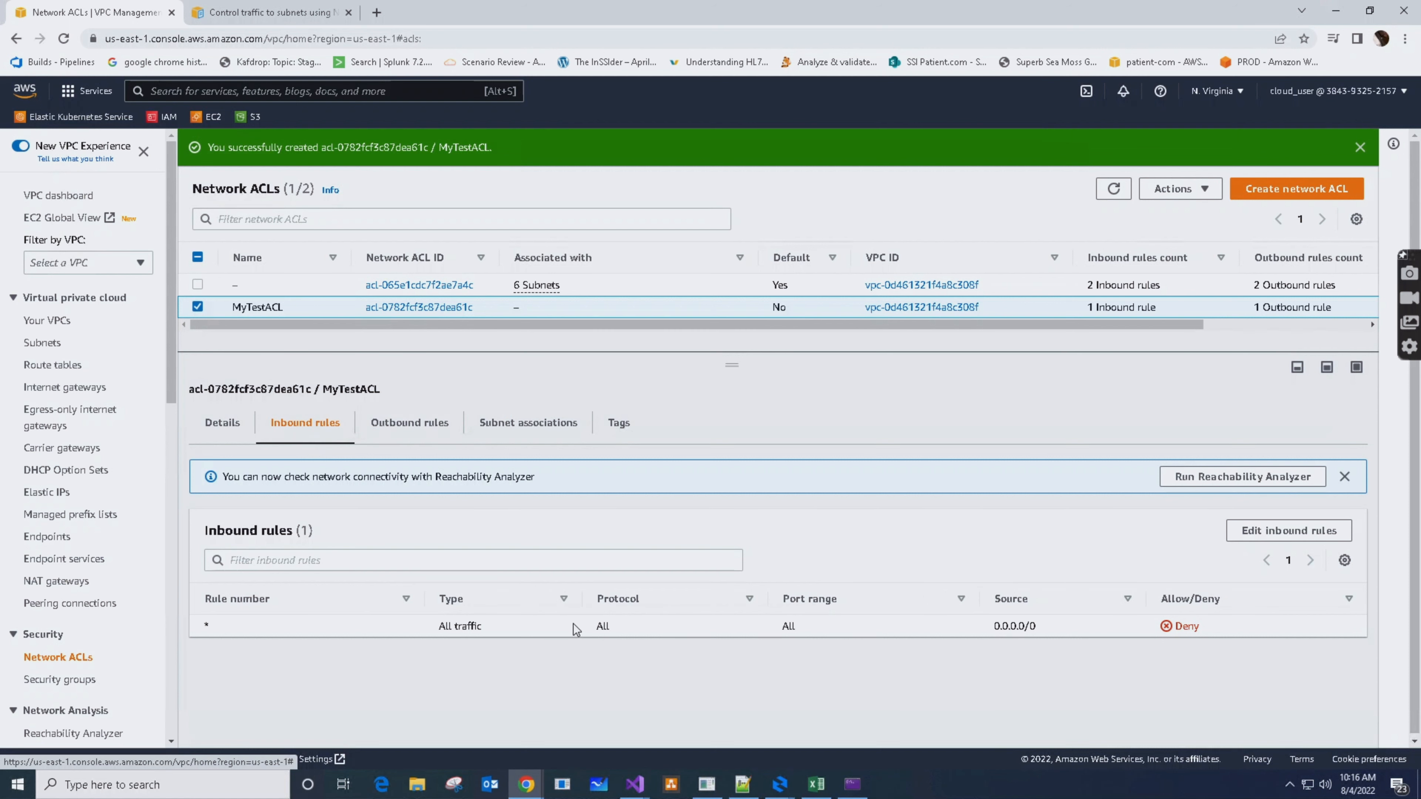